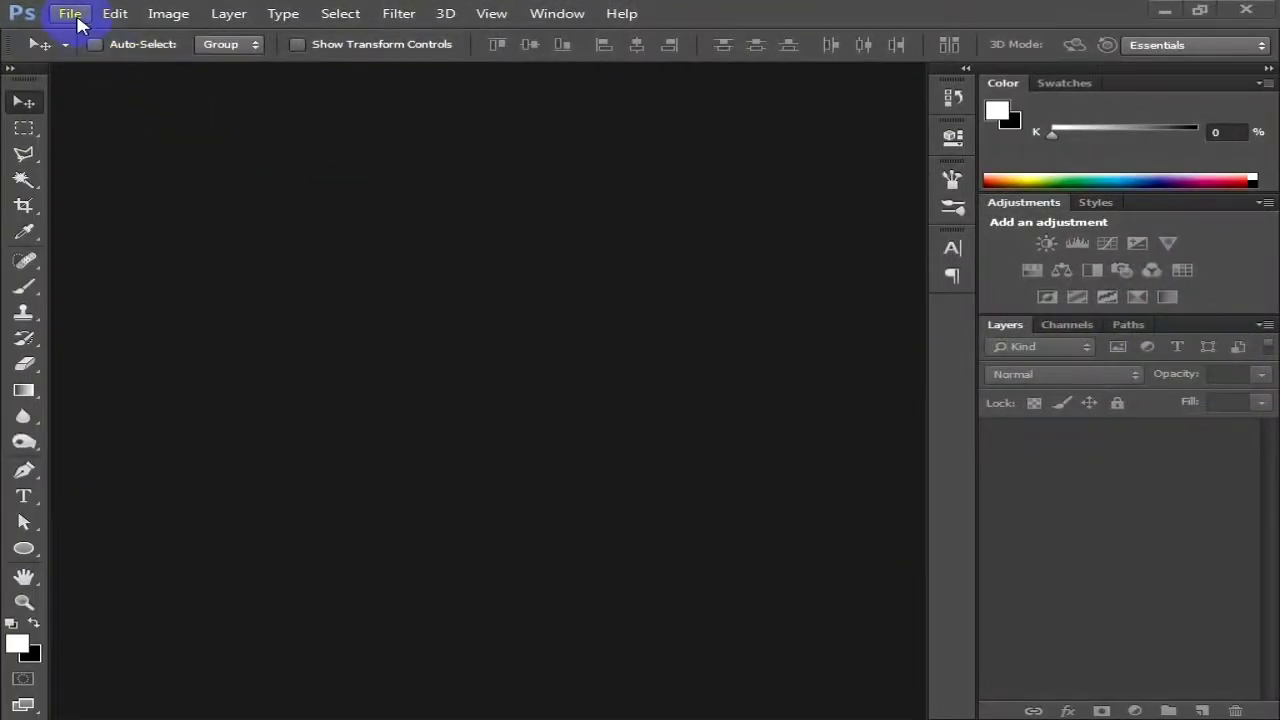
# Create a new 900 × 700 px, 300 ppi document with a white background
pyautogui.click(72, 15)
pyautogui.click(88, 36)
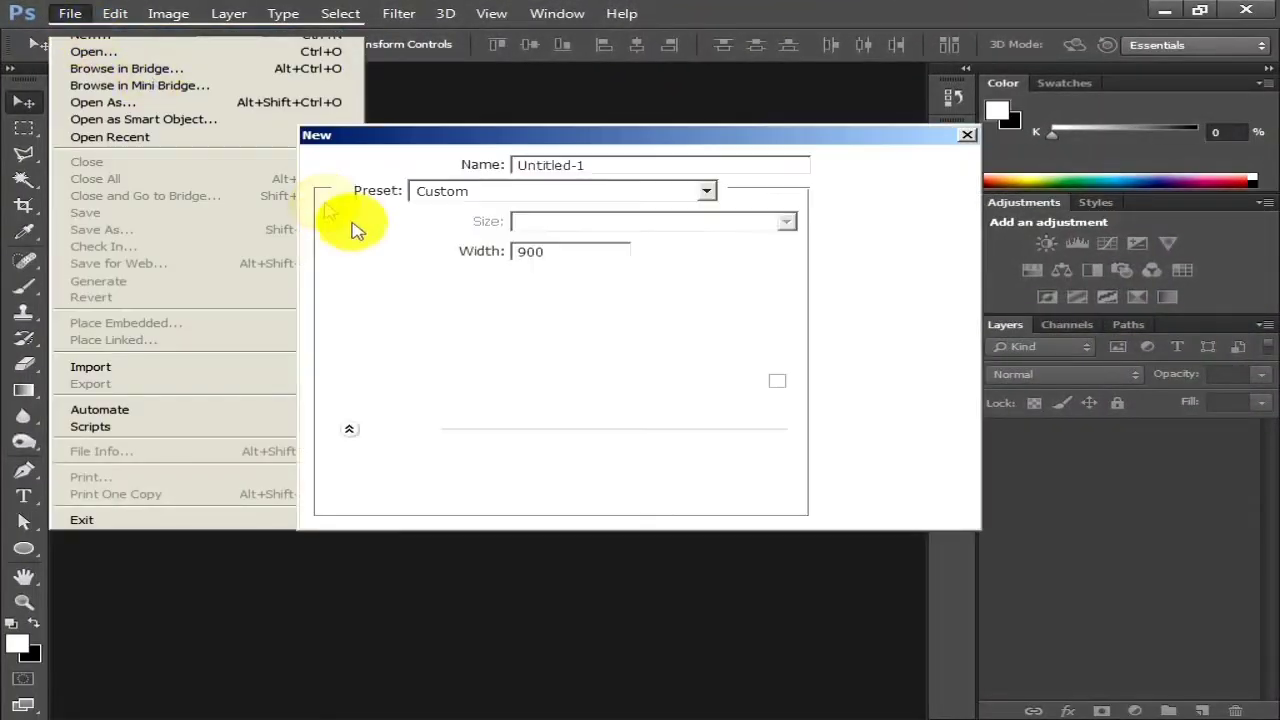
pyautogui.click(568, 250)
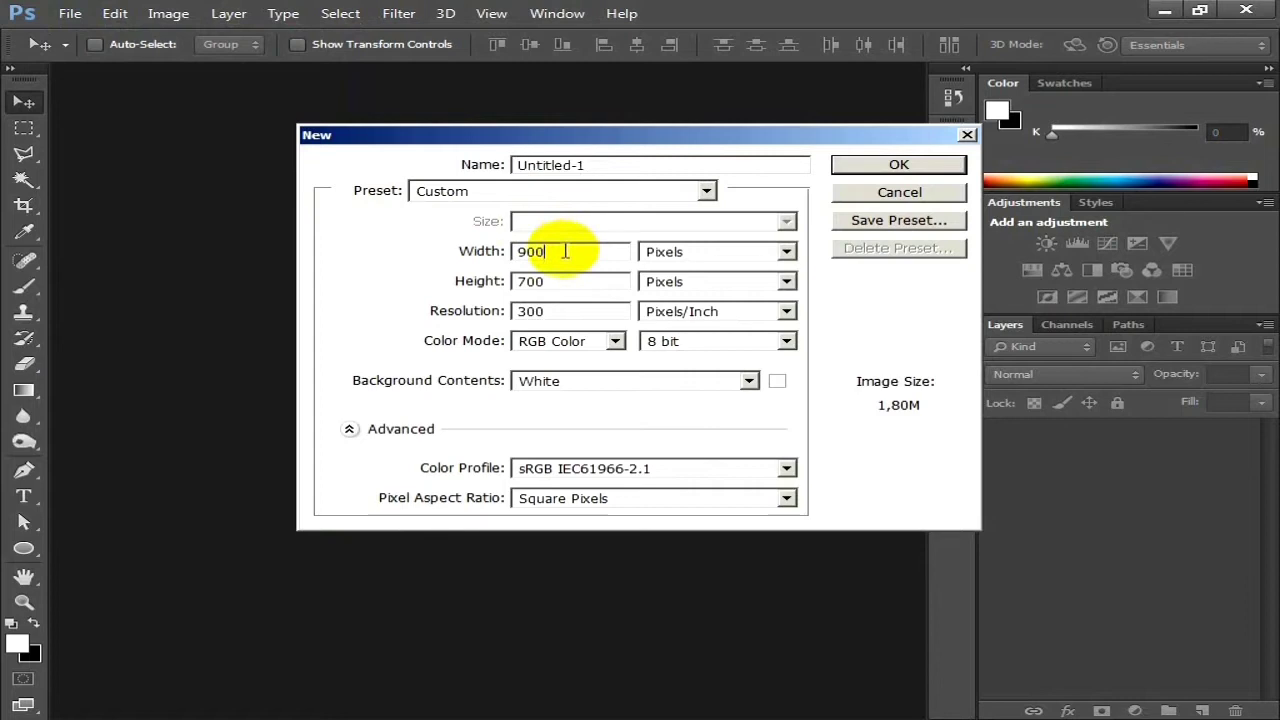
pyautogui.click(572, 312)
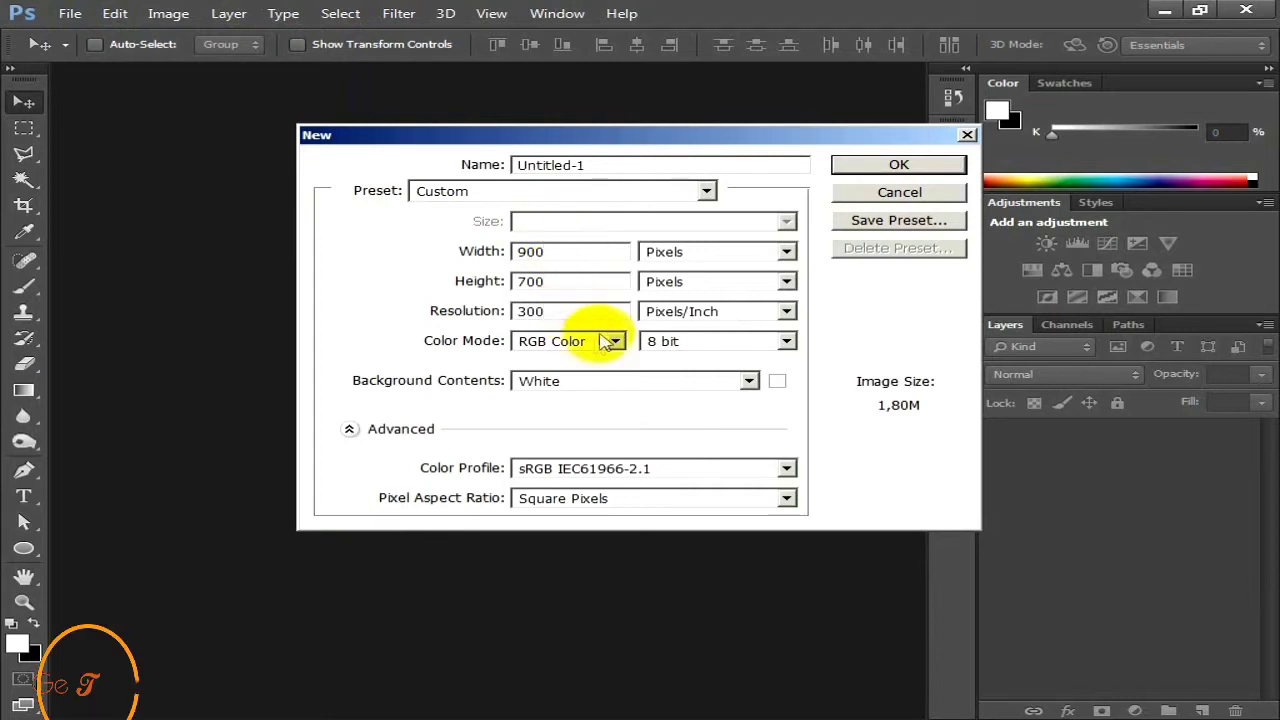
pyautogui.click(887, 172)
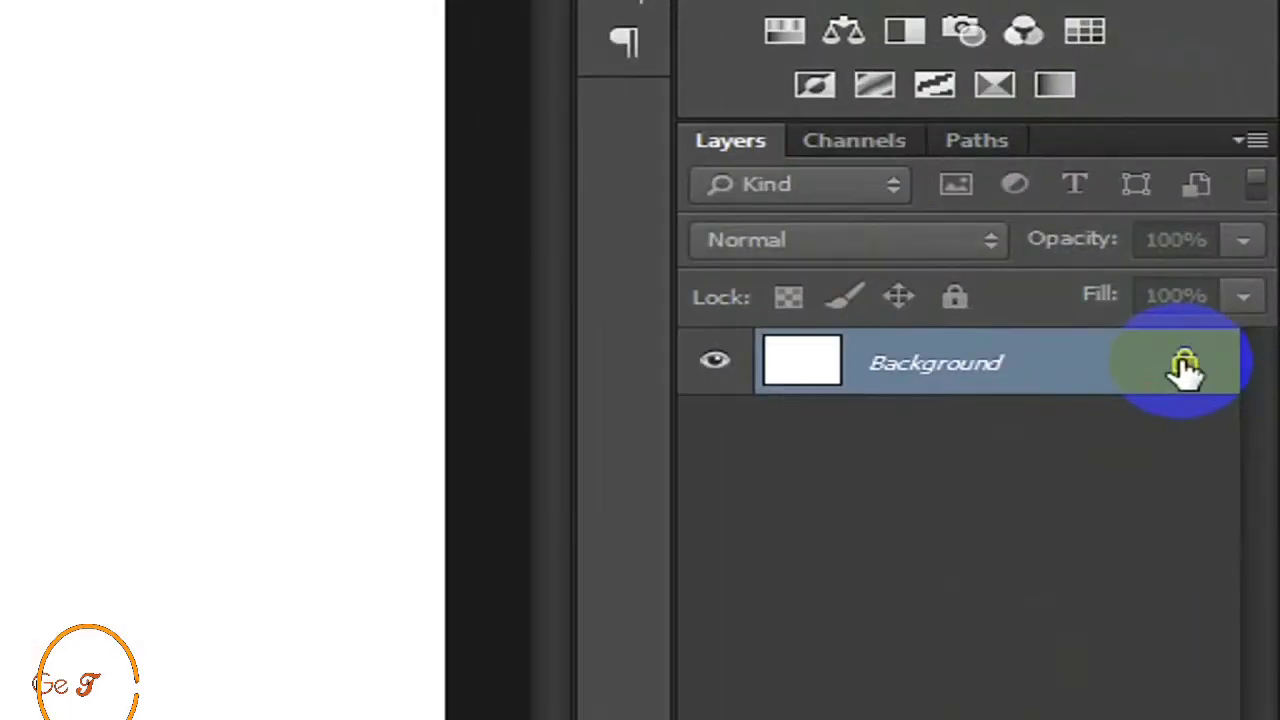
# Unlock the Background into Layer 0 and give it a white-to-black Gradient Overlay
pyautogui.click(1185, 366)
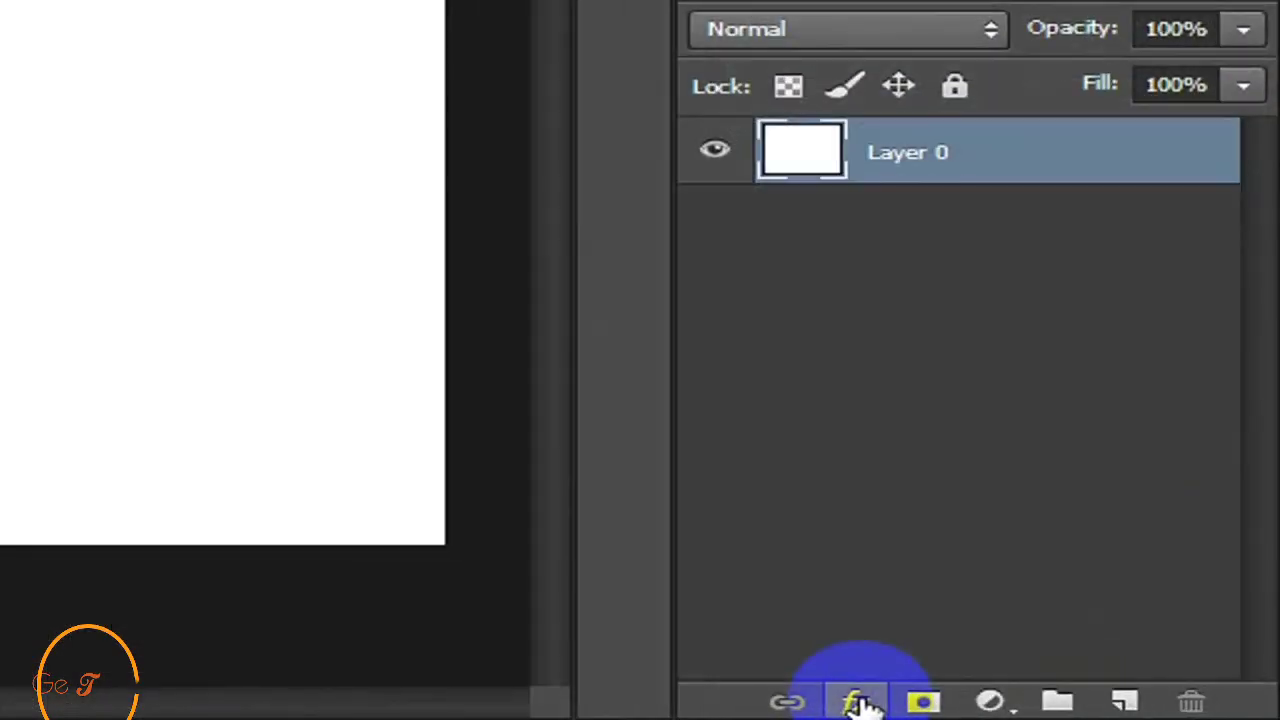
pyautogui.click(1069, 711)
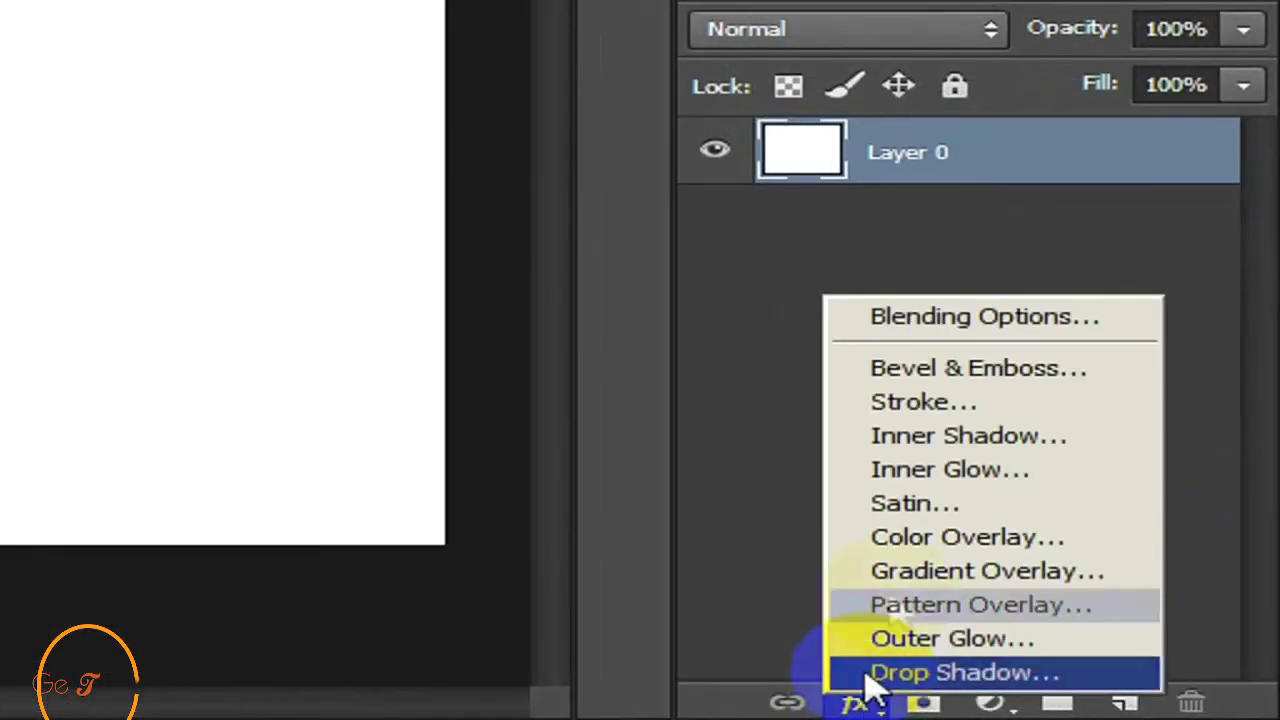
pyautogui.click(902, 572)
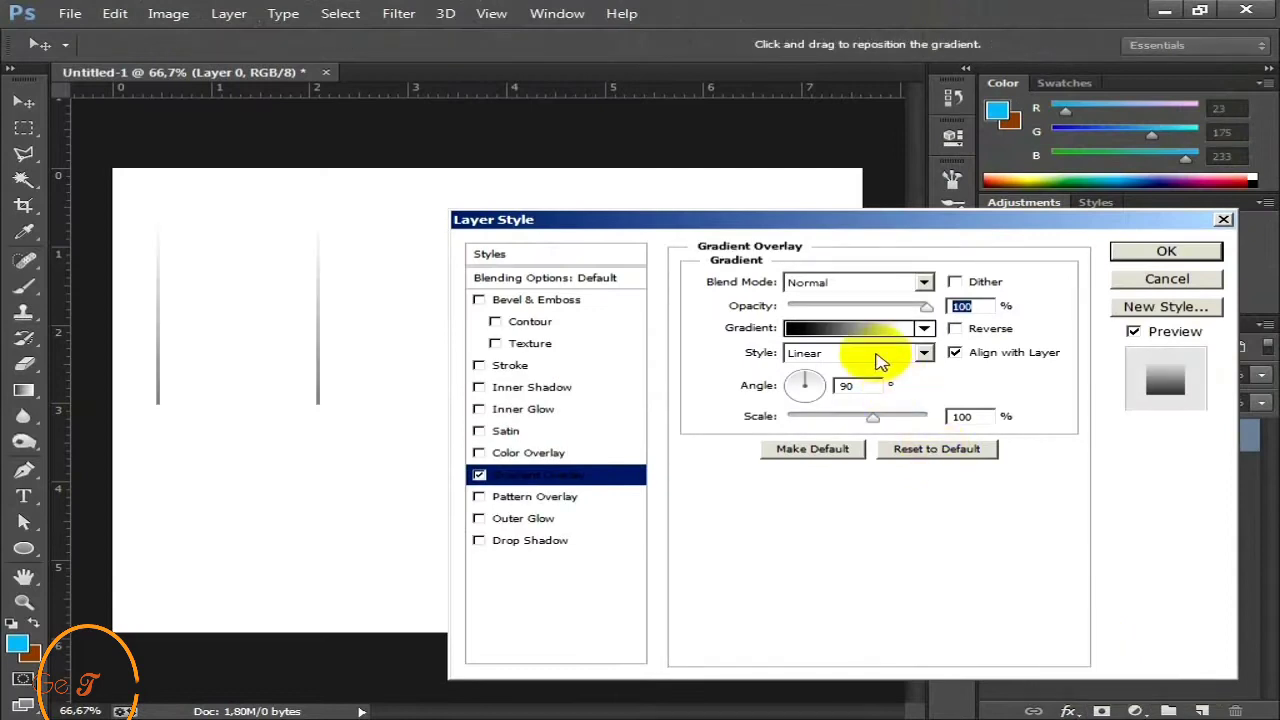
pyautogui.click(855, 335)
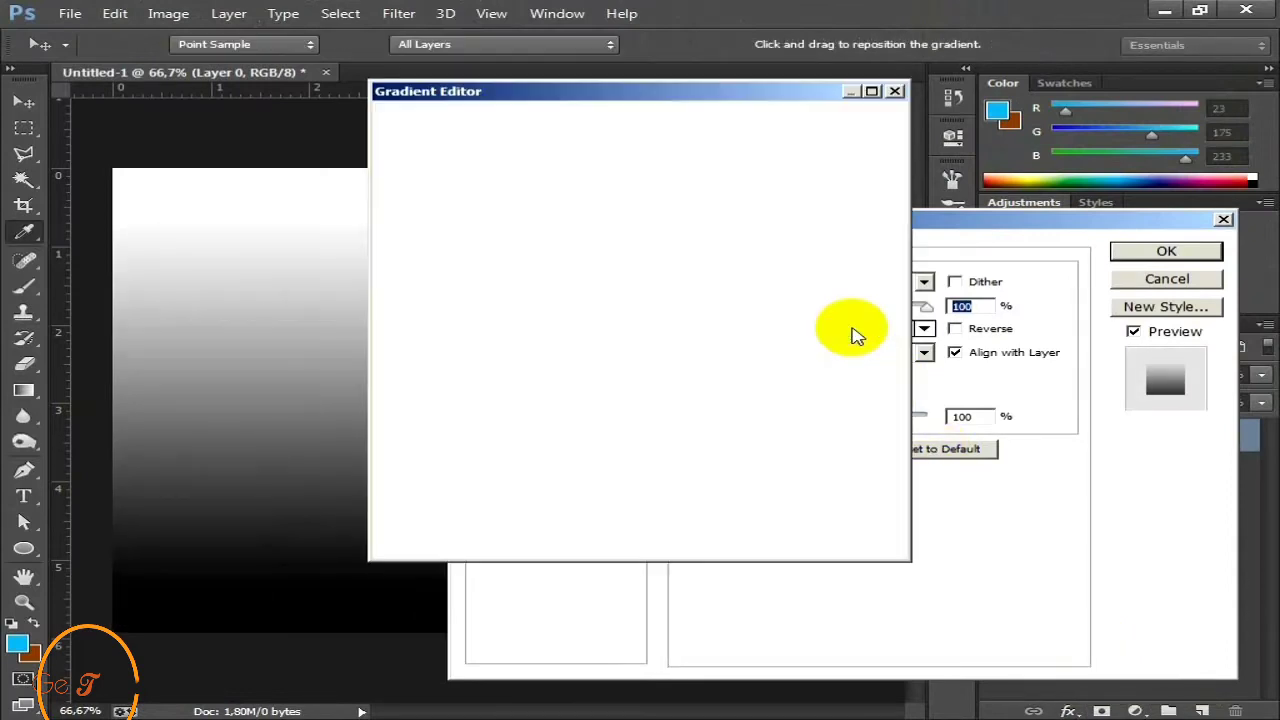
# Set the gradient's left colour stop to dark grey 343434
pyautogui.click(407, 428)
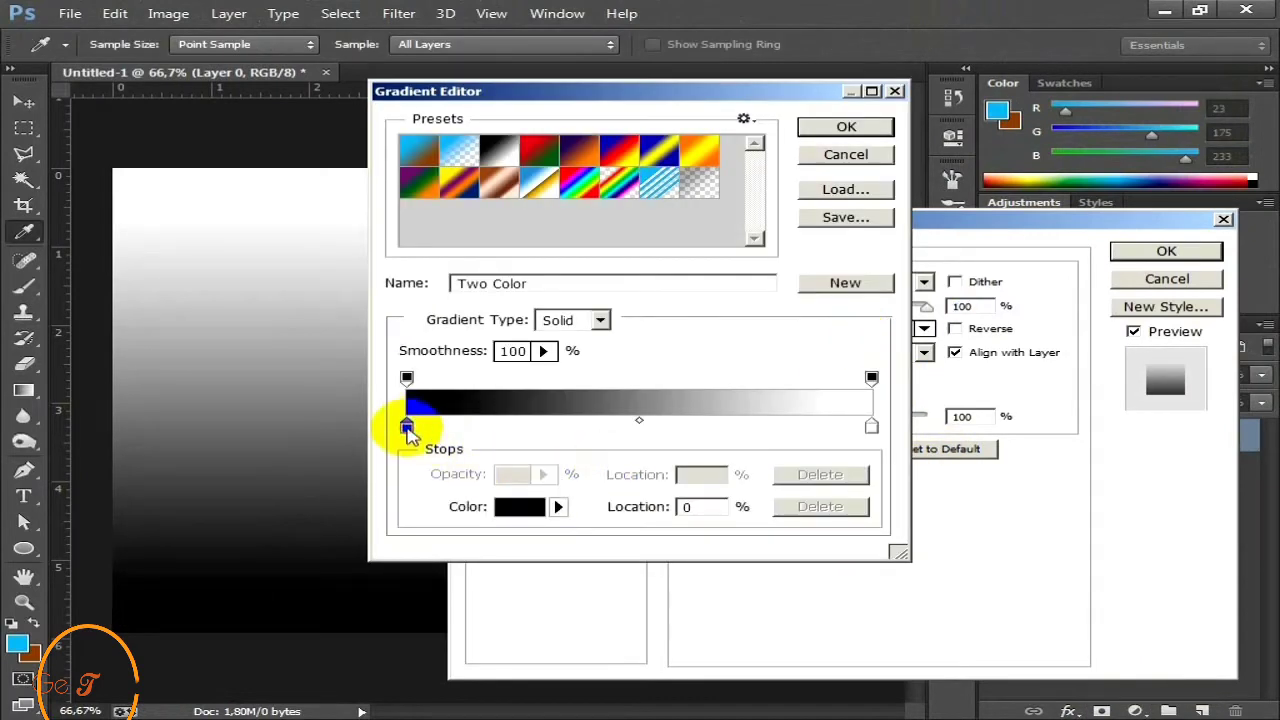
pyautogui.click(520, 506)
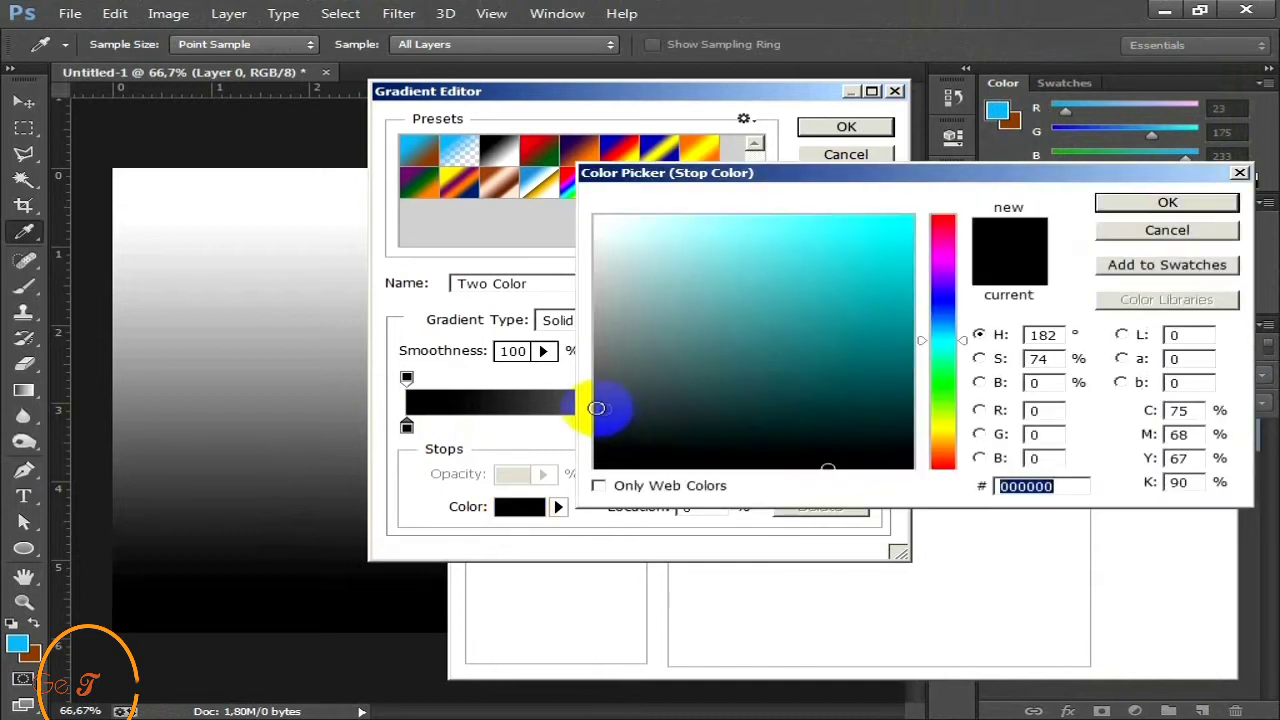
pyautogui.click(595, 400)
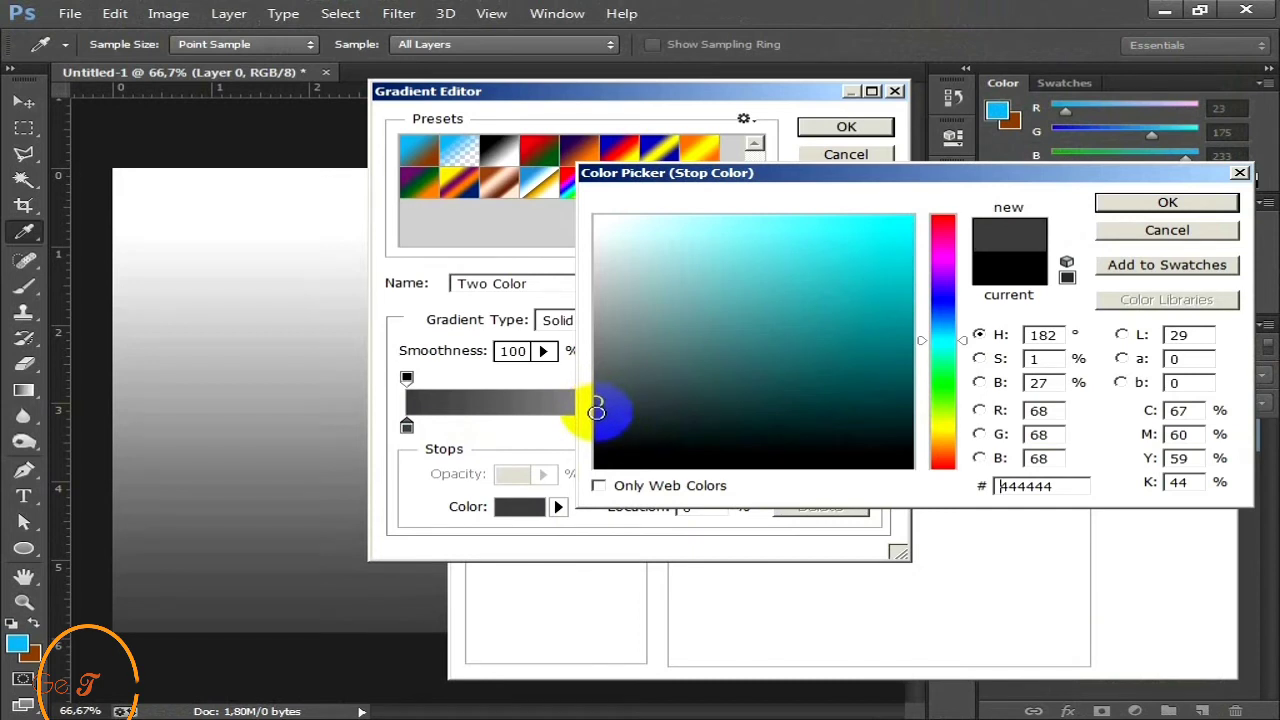
pyautogui.click(596, 412)
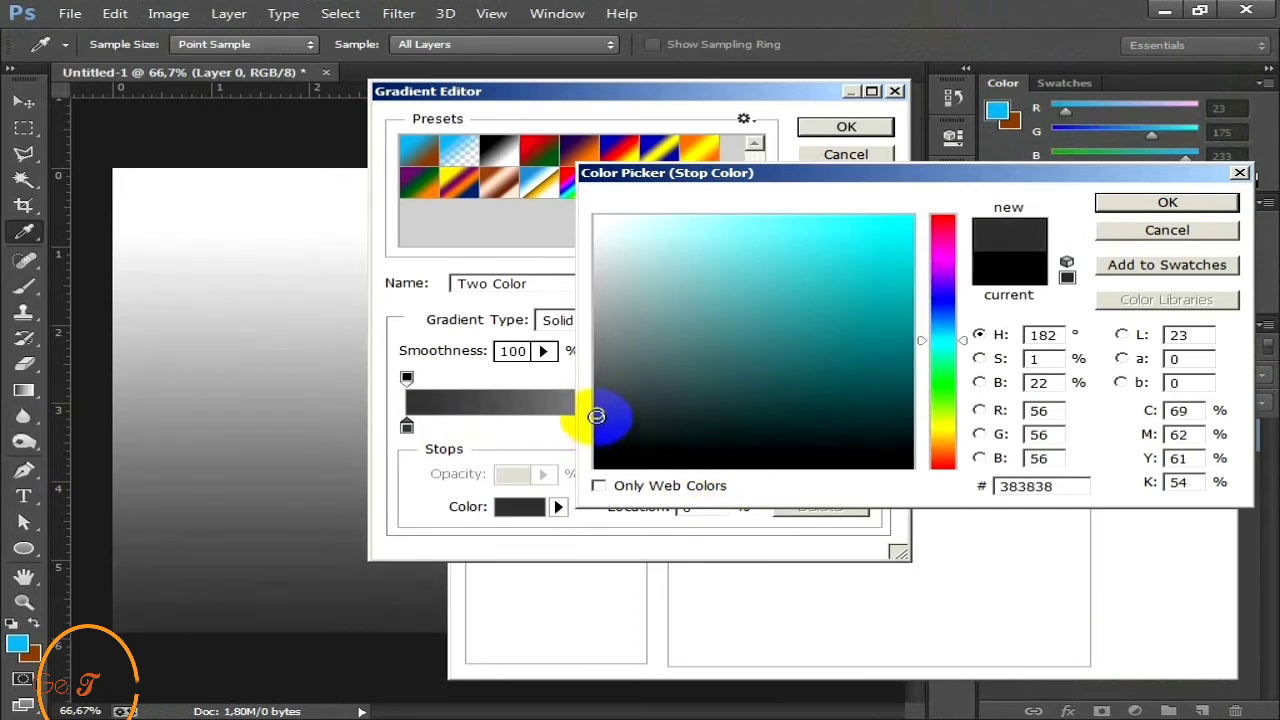
pyautogui.click(1165, 202)
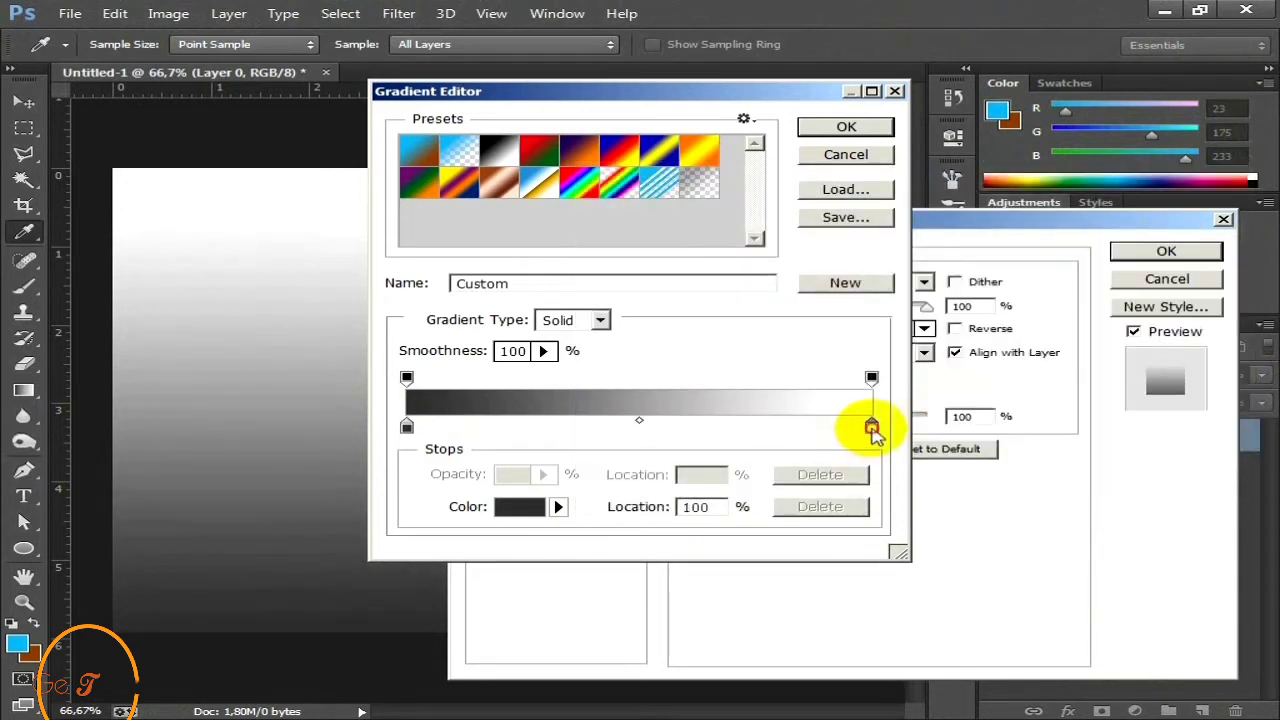
# Set the right stop to grey 545454, apply the gradient, and tick Reverse
pyautogui.click(871, 429)
pyautogui.click(517, 510)
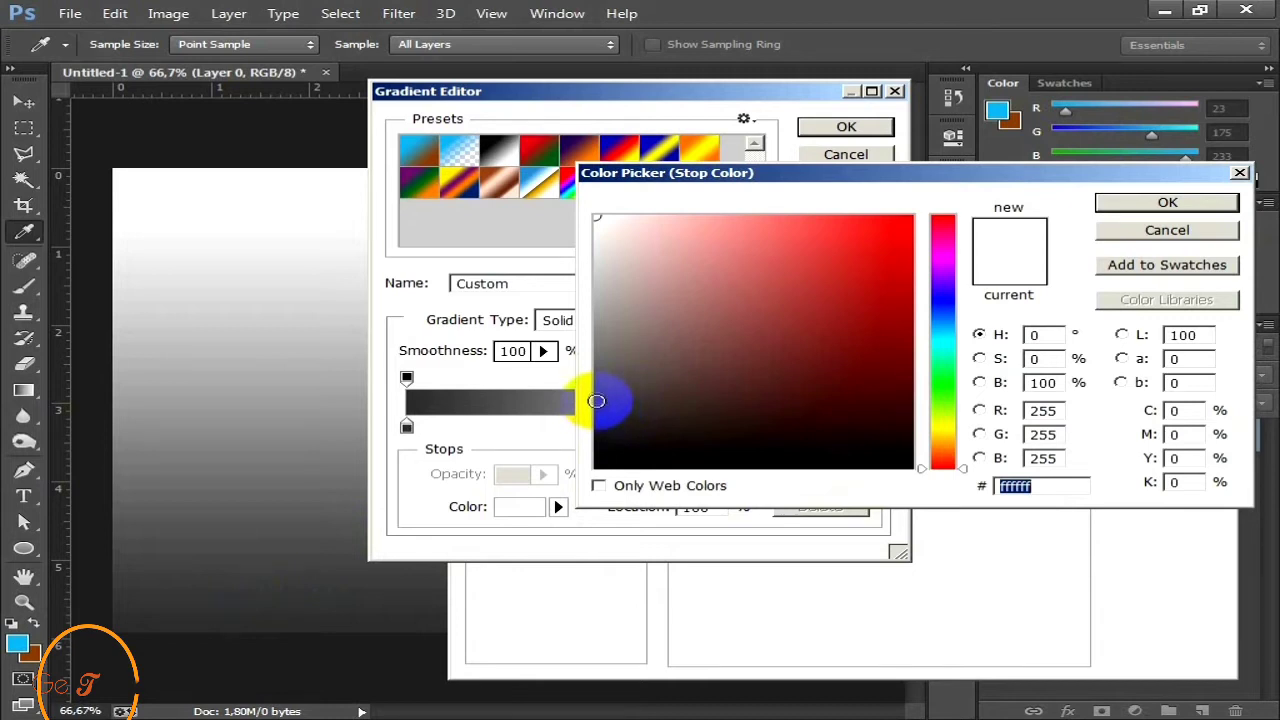
pyautogui.click(594, 393)
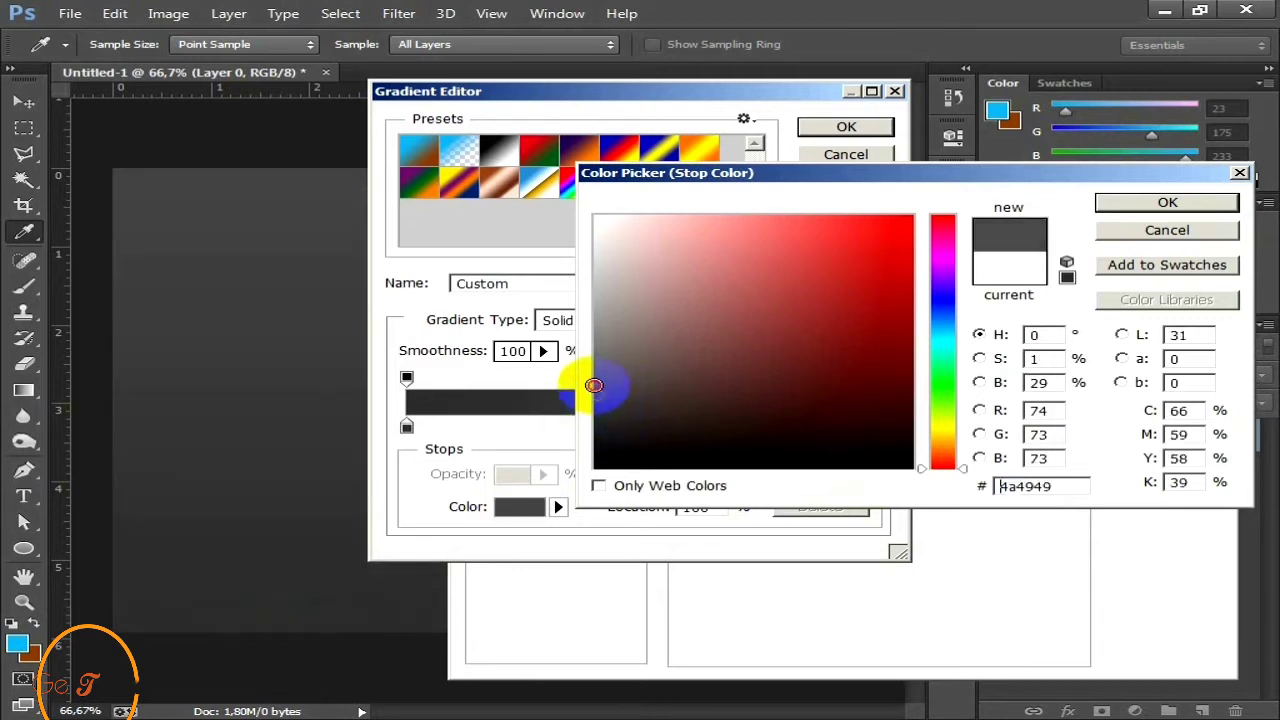
pyautogui.click(596, 385)
pyautogui.click(1143, 203)
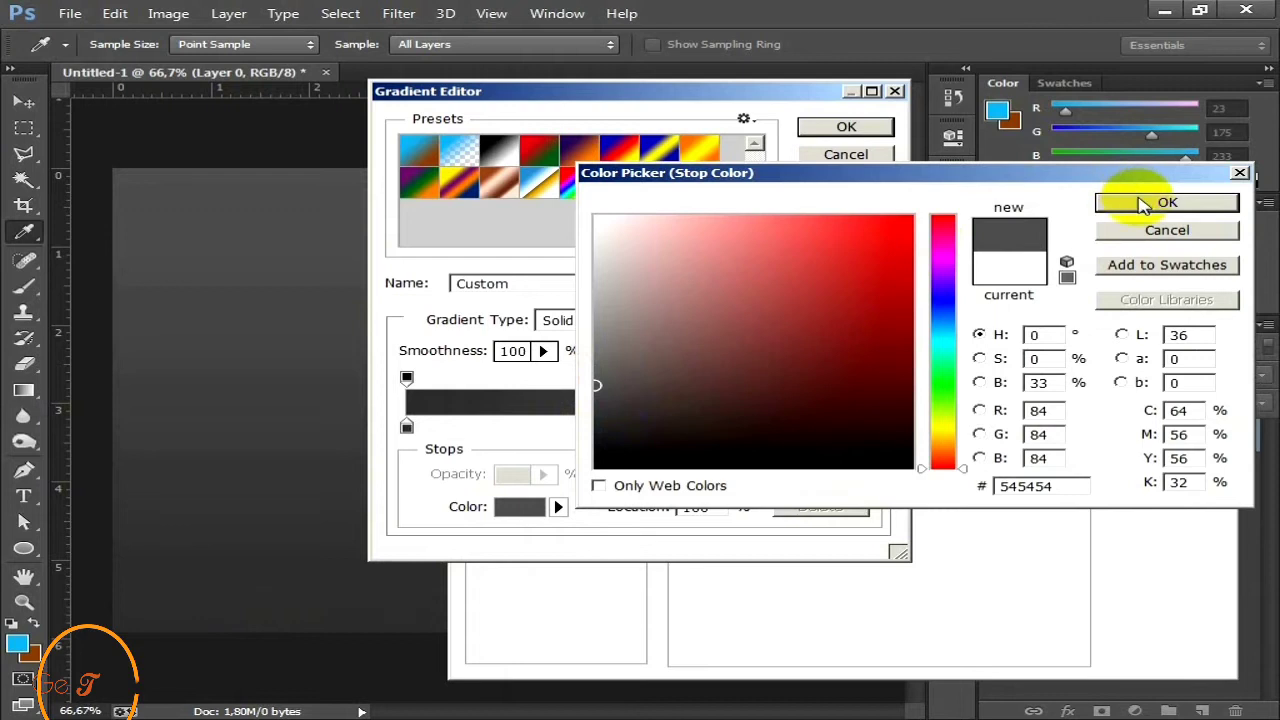
pyautogui.click(1143, 203)
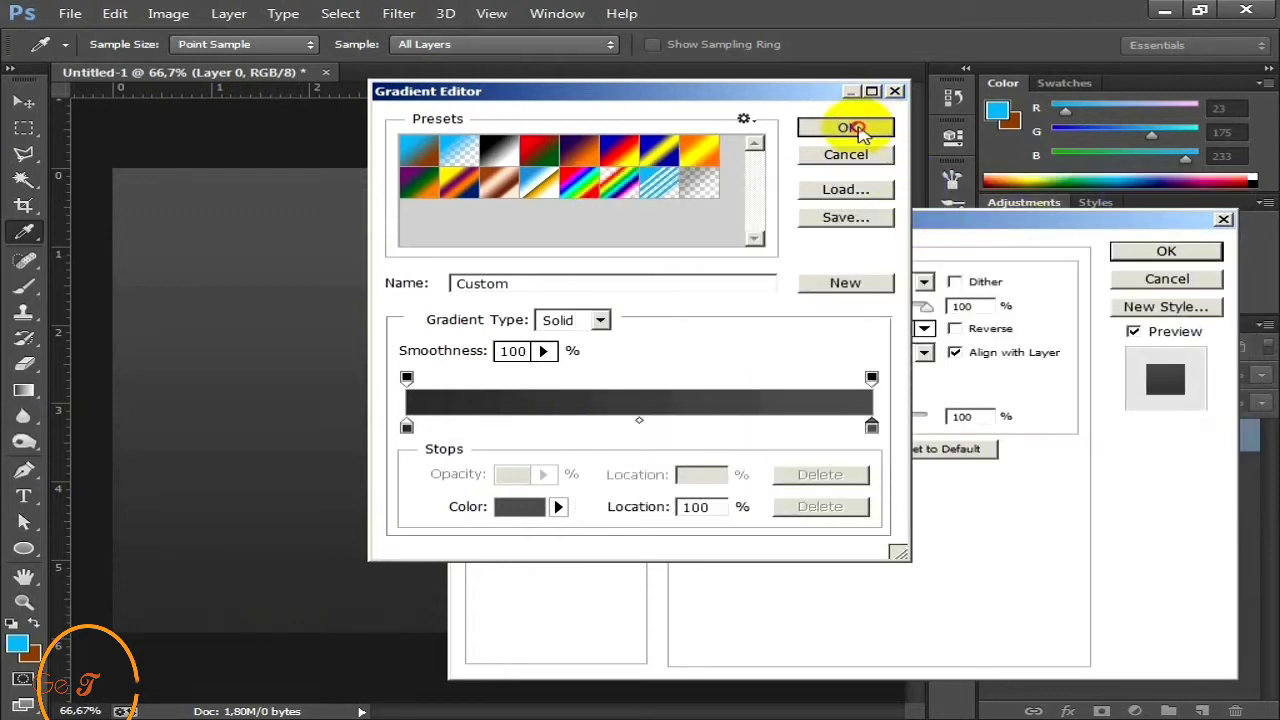
pyautogui.click(850, 127)
pyautogui.click(954, 329)
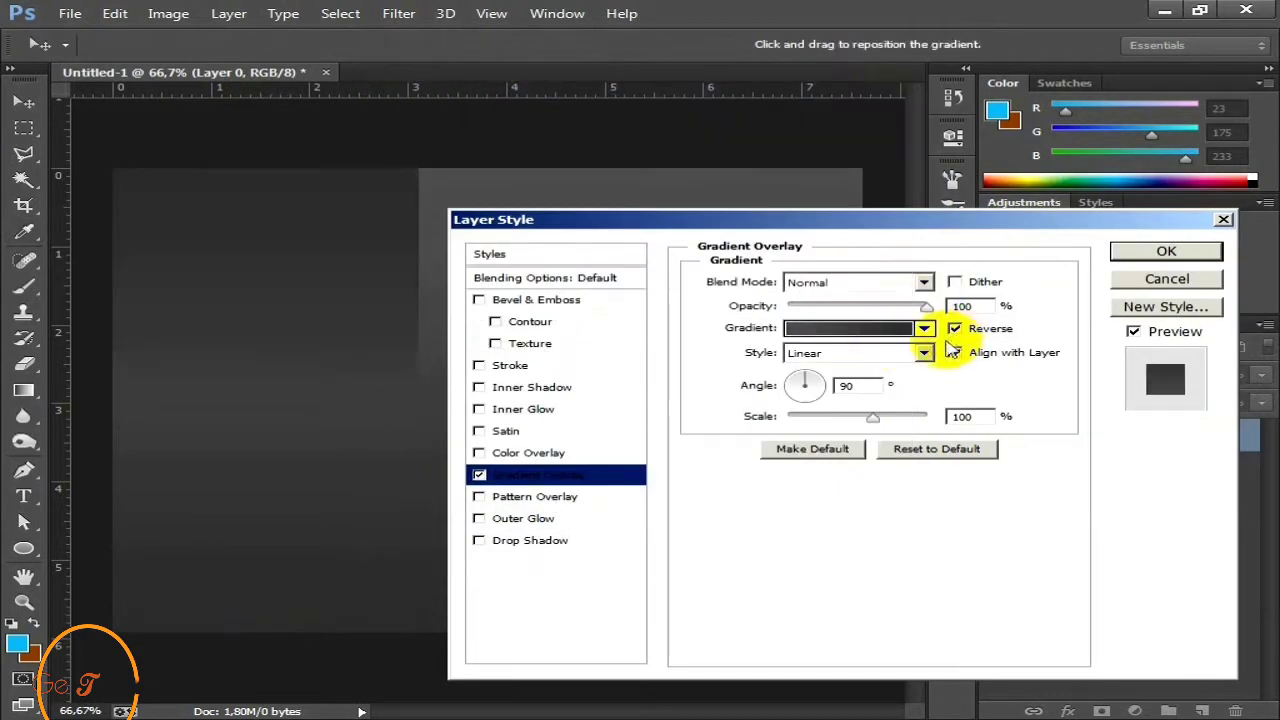
# Make the overlay a radial gradient at 150% scale and apply the layer style
pyautogui.click(925, 355)
pyautogui.click(895, 390)
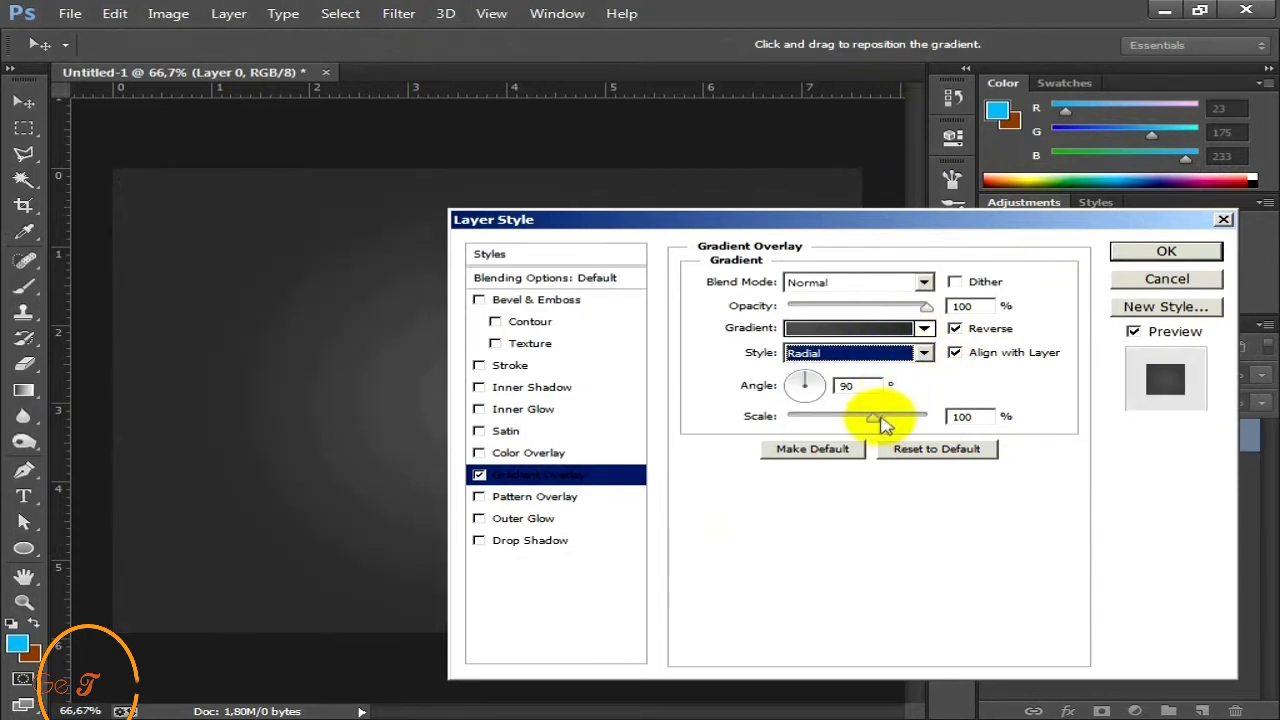
pyautogui.moveTo(872, 417); pyautogui.dragTo(905, 422)
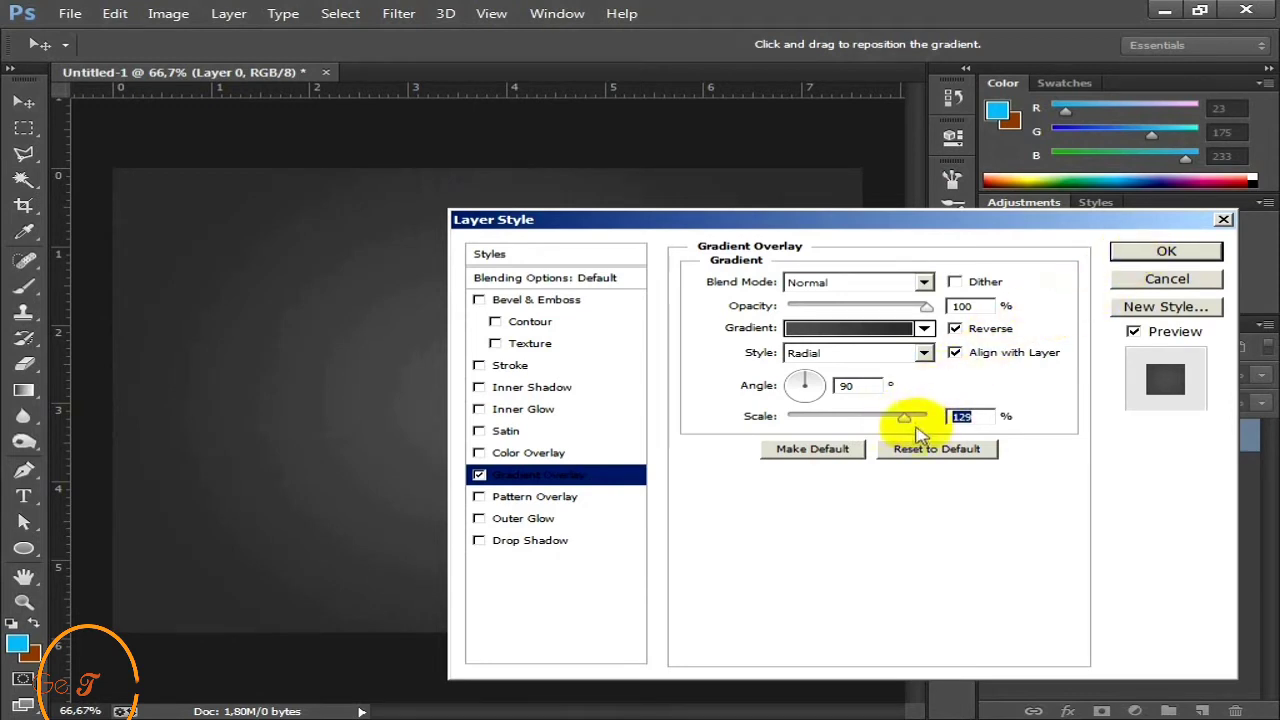
pyautogui.moveTo(906, 418); pyautogui.dragTo(928, 418)
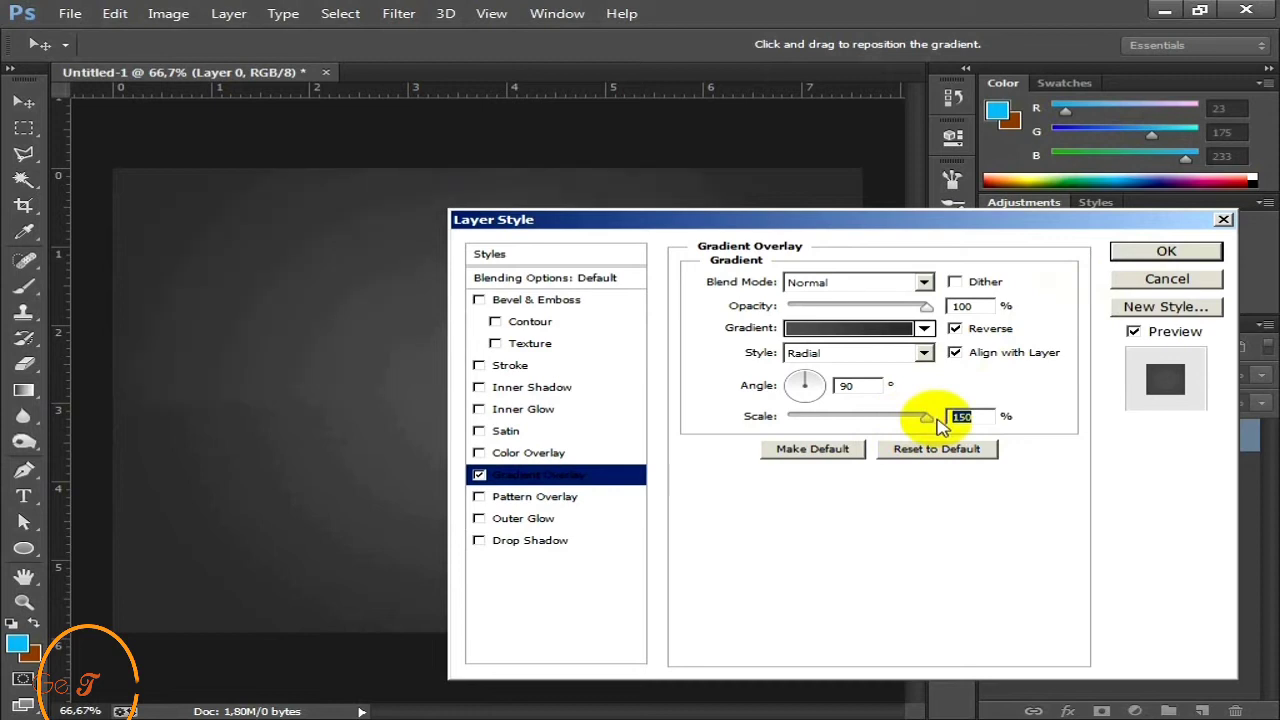
pyautogui.click(1148, 256)
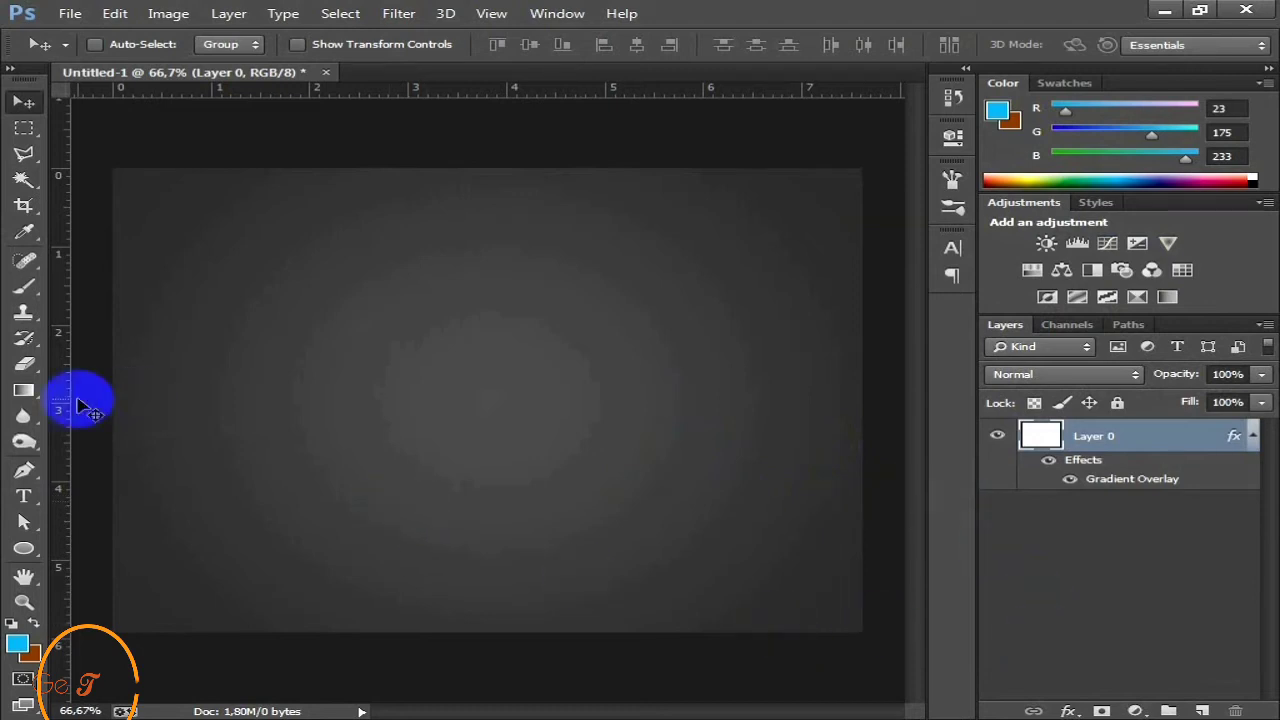
# Type COUÉ left of centre, insert the missing P to read COUPÉ, and select the word
pyautogui.click(23, 497)
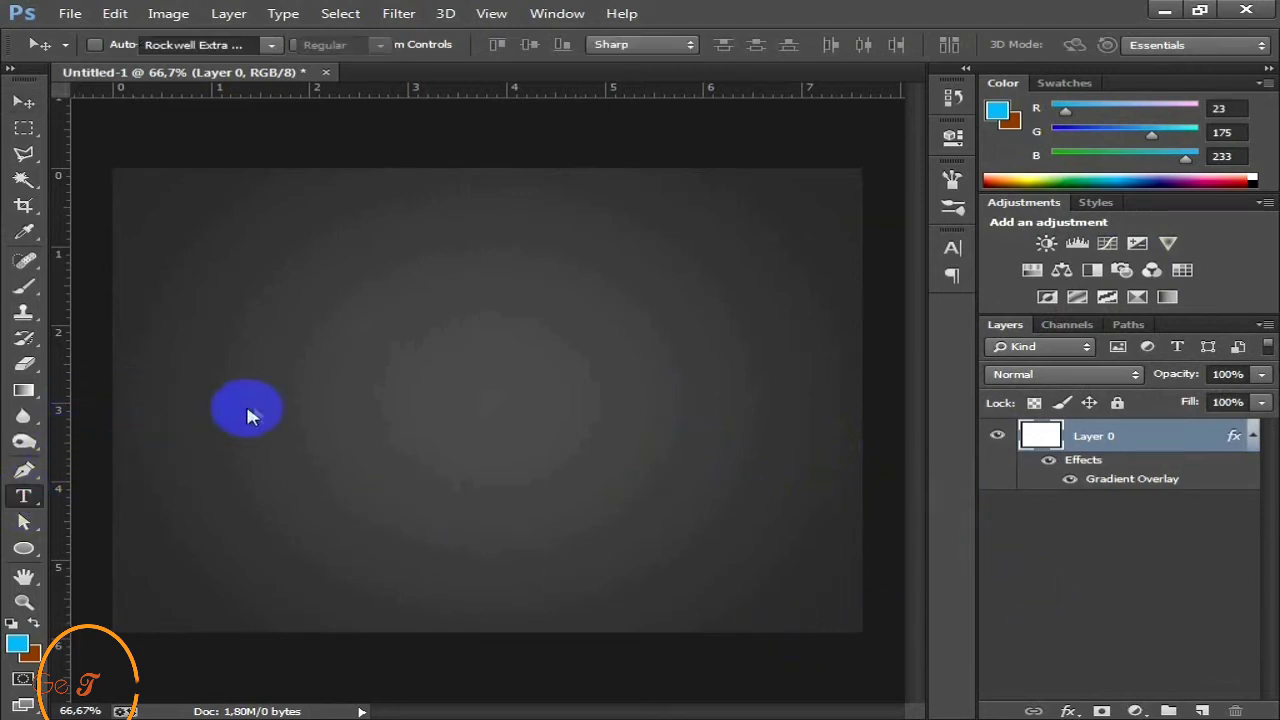
pyautogui.click(180, 358)
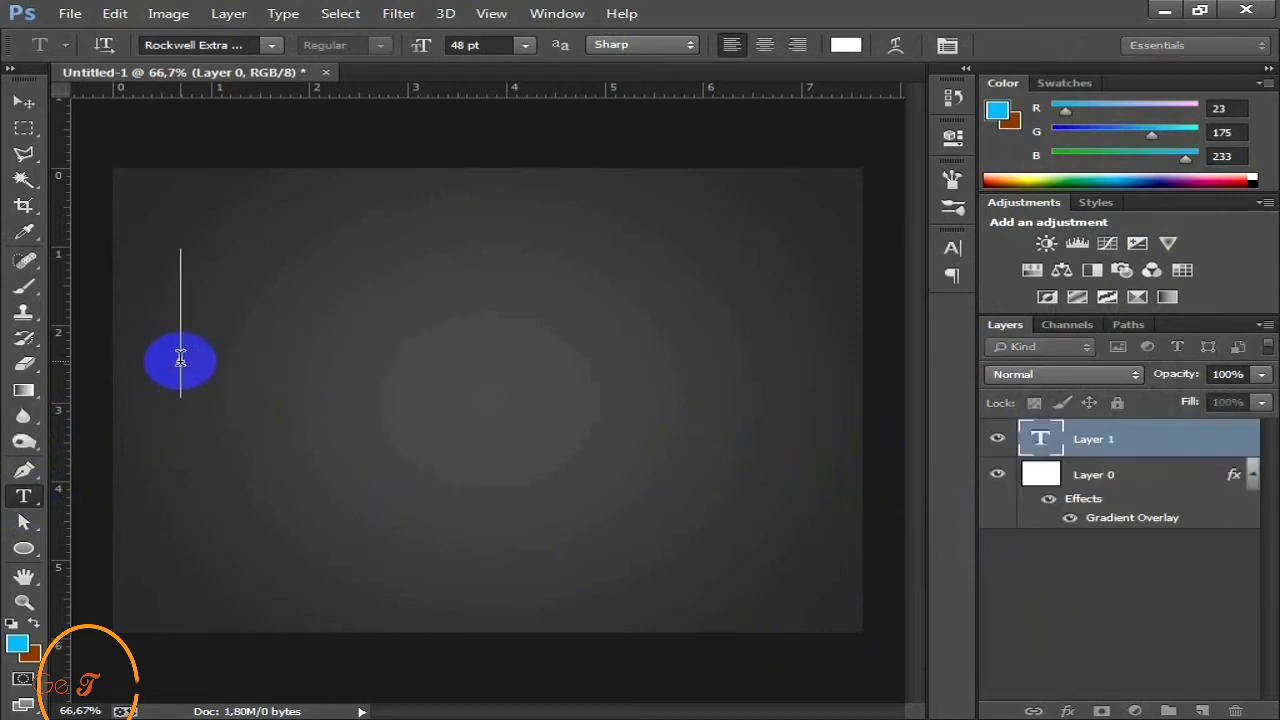
pyautogui.write('C')
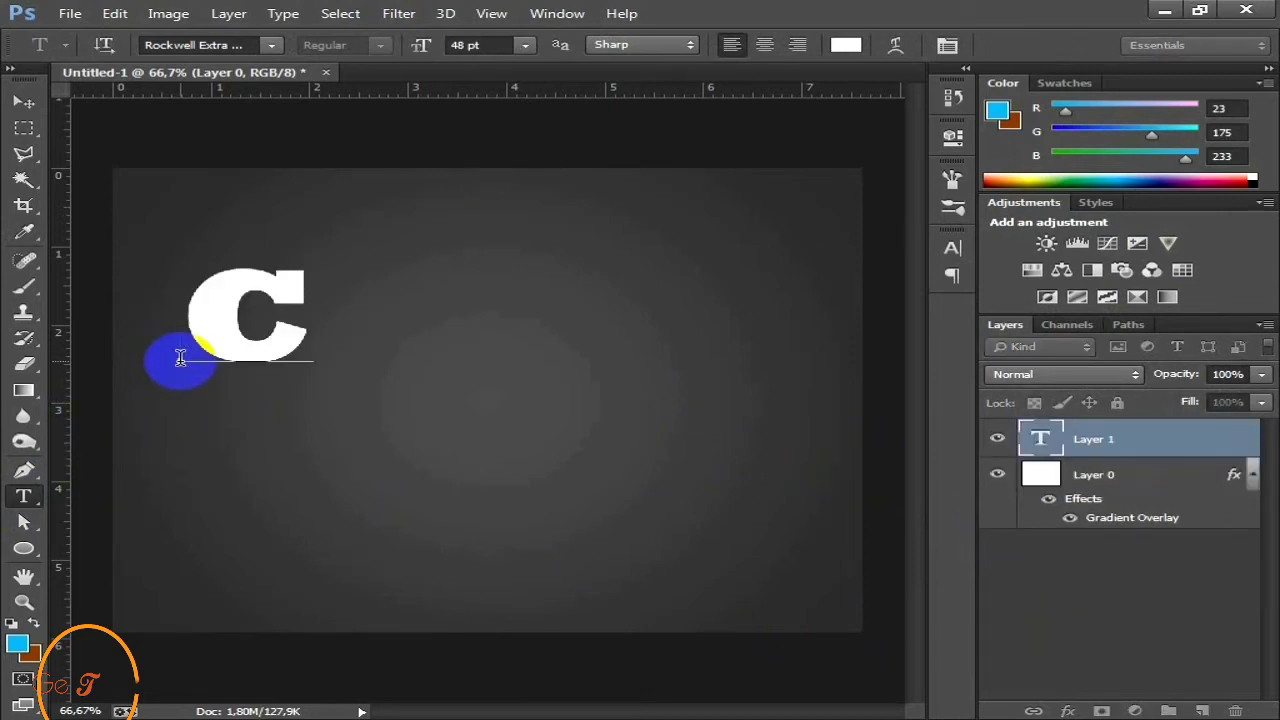
pyautogui.write('O')
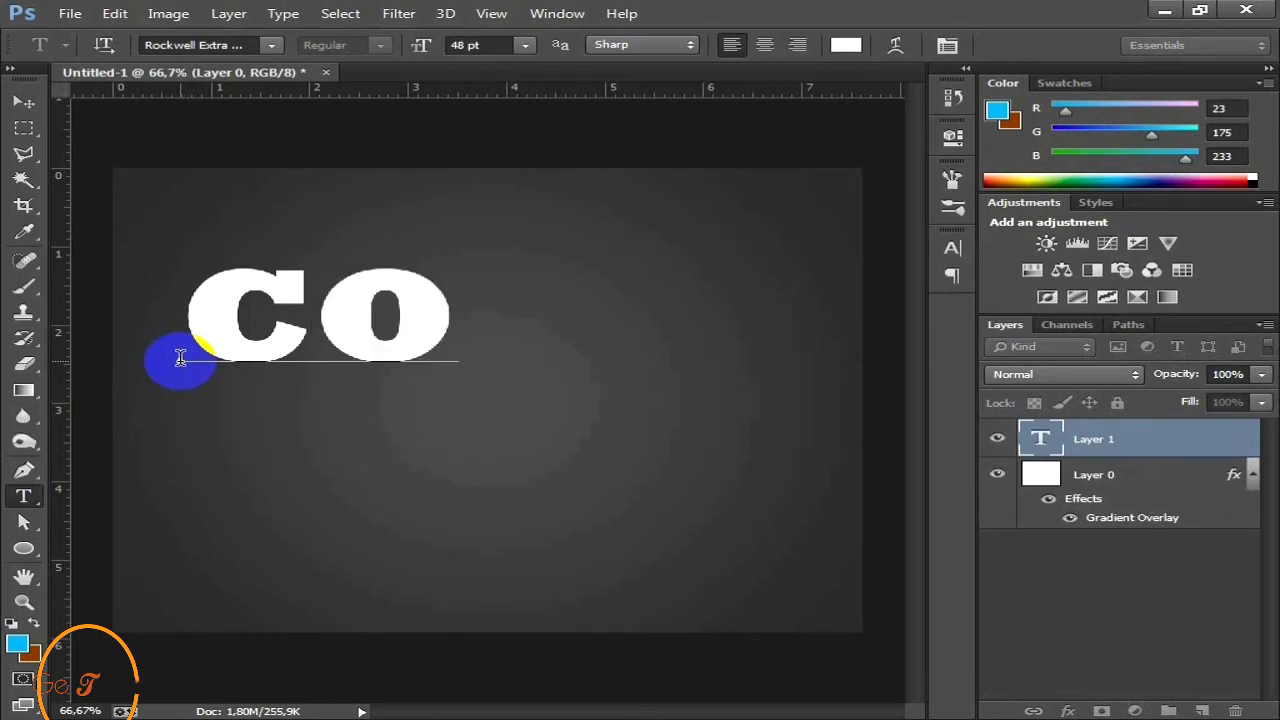
pyautogui.write('UÉ')
pyautogui.click(578, 325)
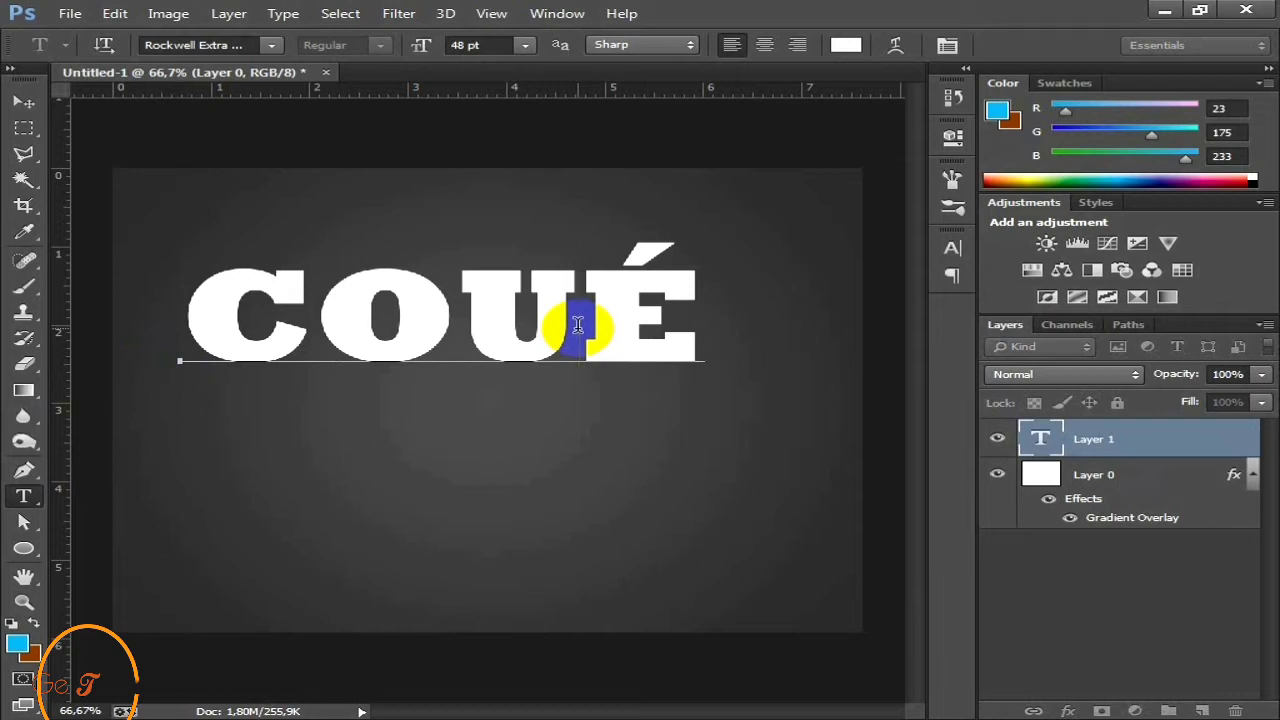
pyautogui.write('P')
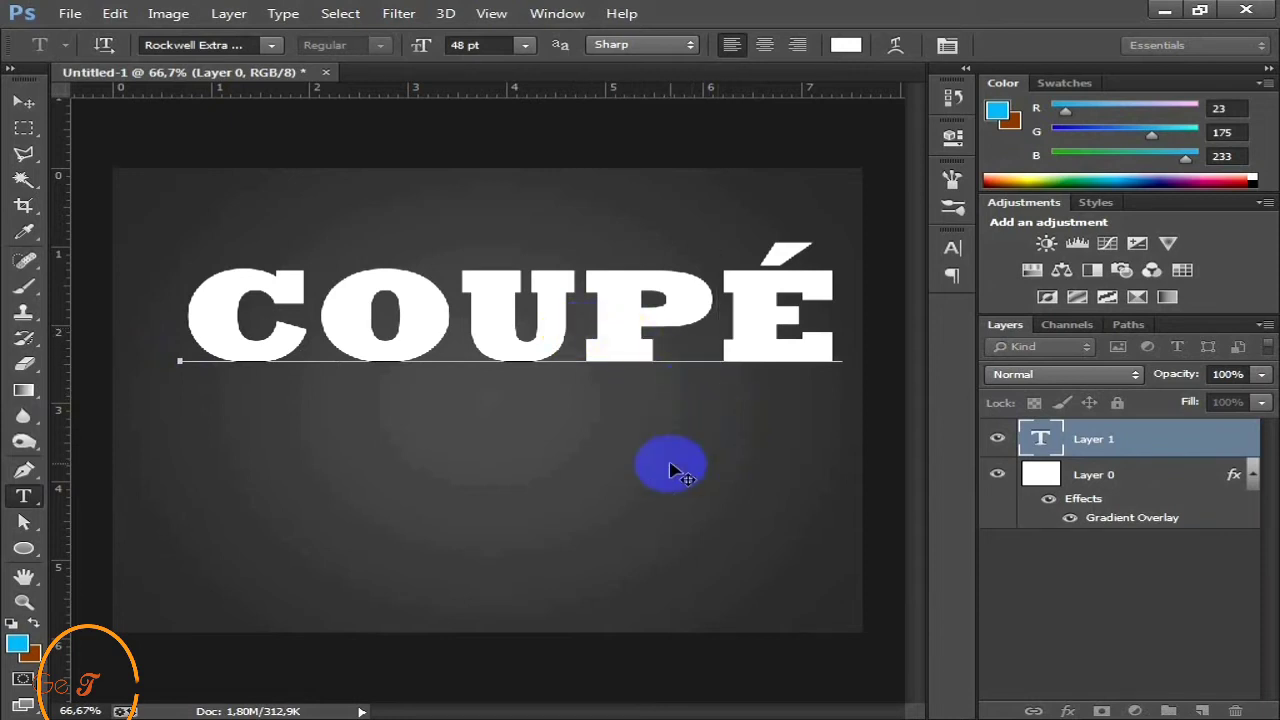
pyautogui.moveTo(777, 357)
pyautogui.mouseDown()
pyautogui.moveTo(828, 340)
pyautogui.moveTo(214, 314)
pyautogui.mouseUp()
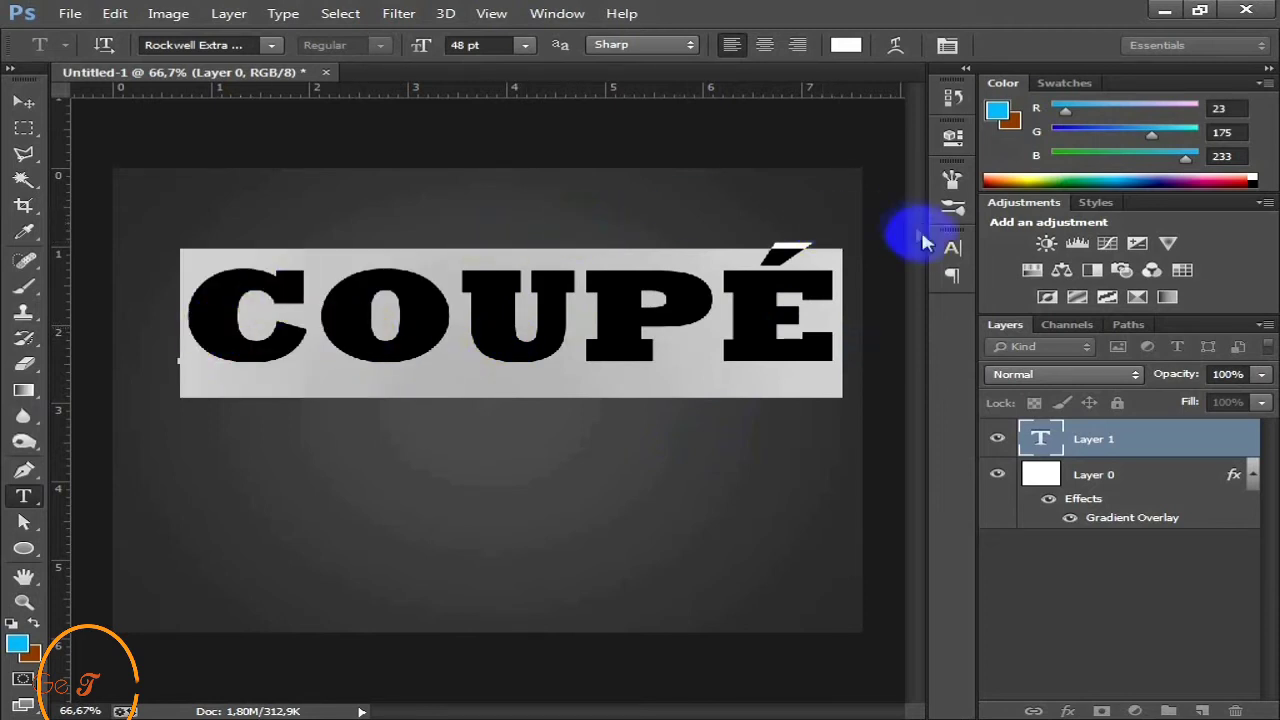
pyautogui.click(952, 247)
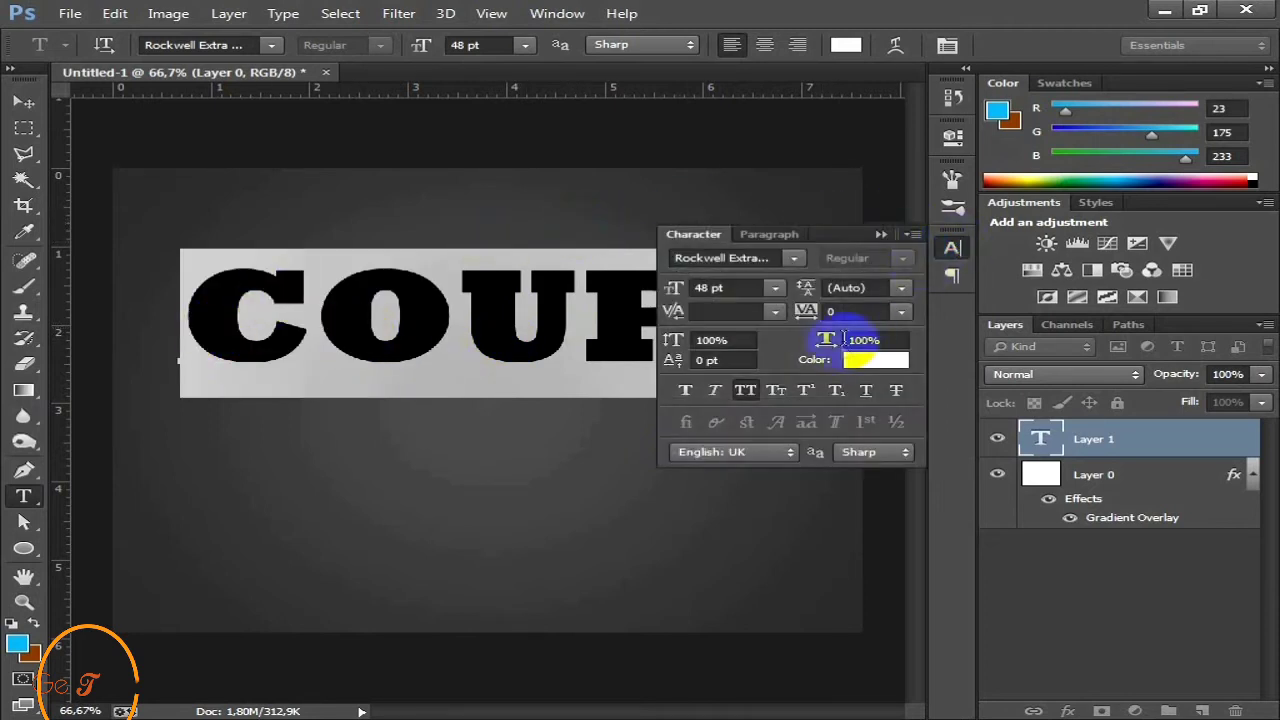
# Keep All Caps on, try 36 then 40 pt, and move COUPÉ down and right
pyautogui.click(745, 392)
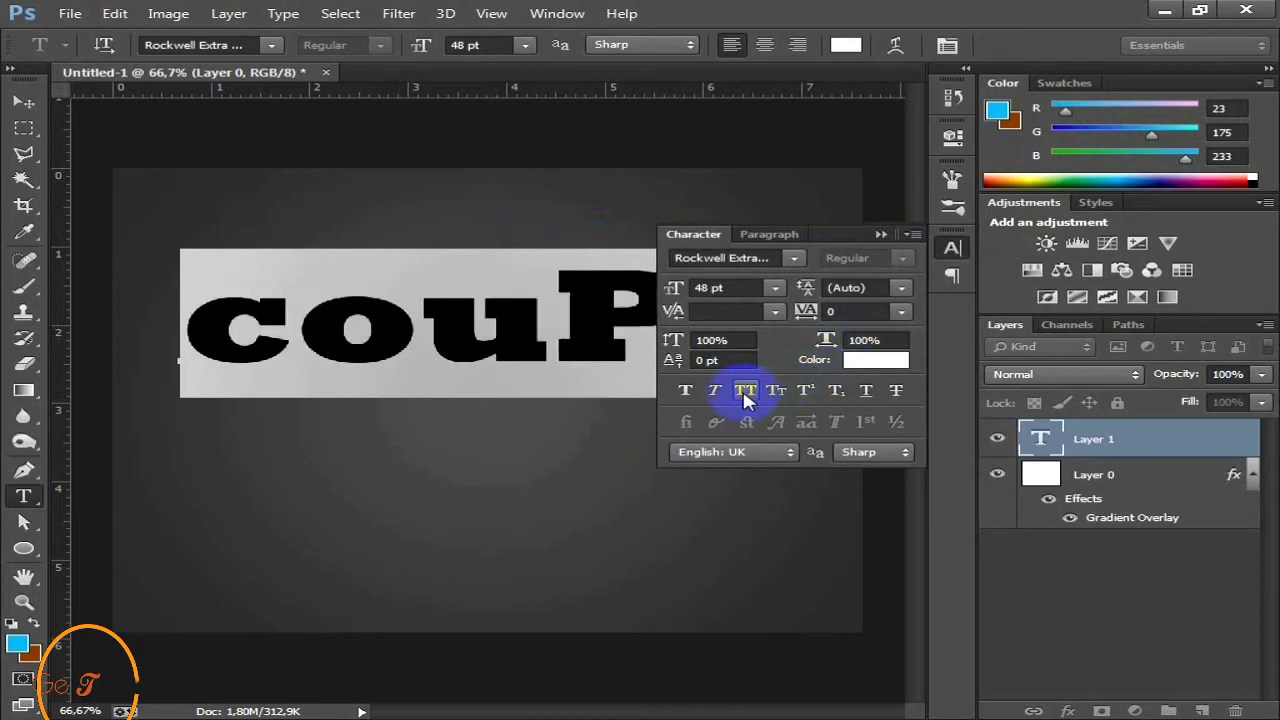
pyautogui.click(745, 392)
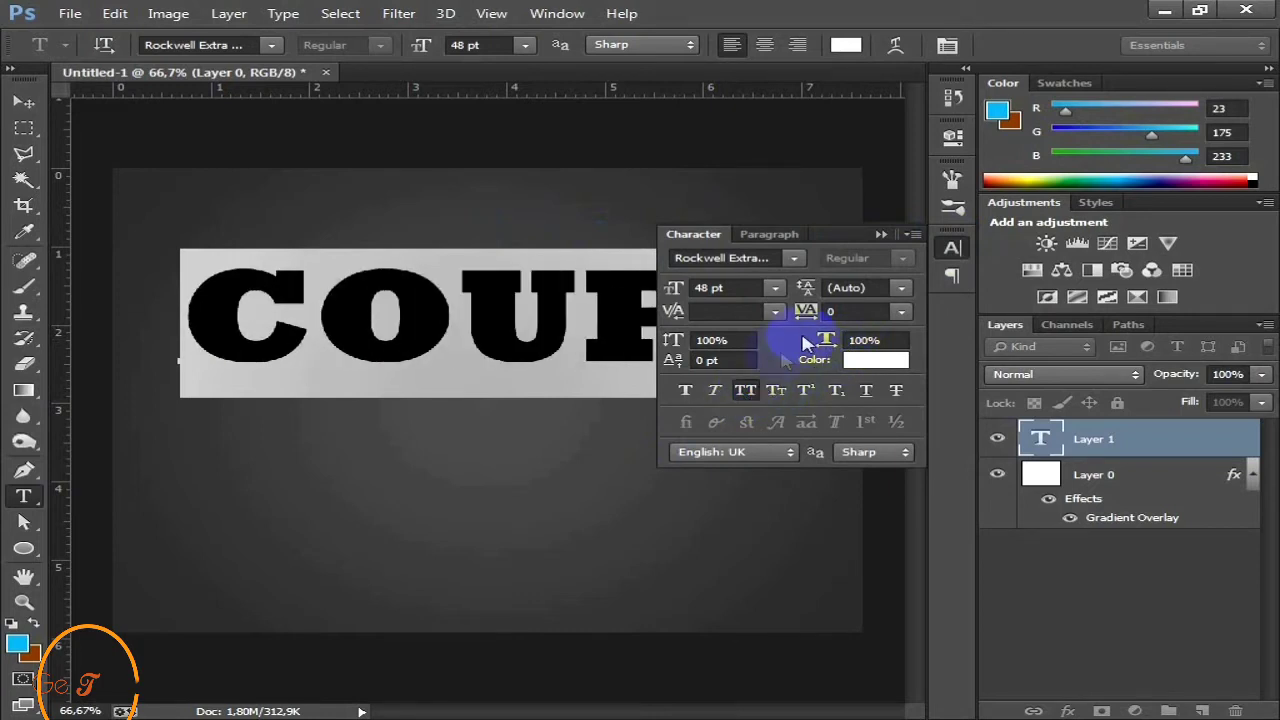
pyautogui.click(775, 289)
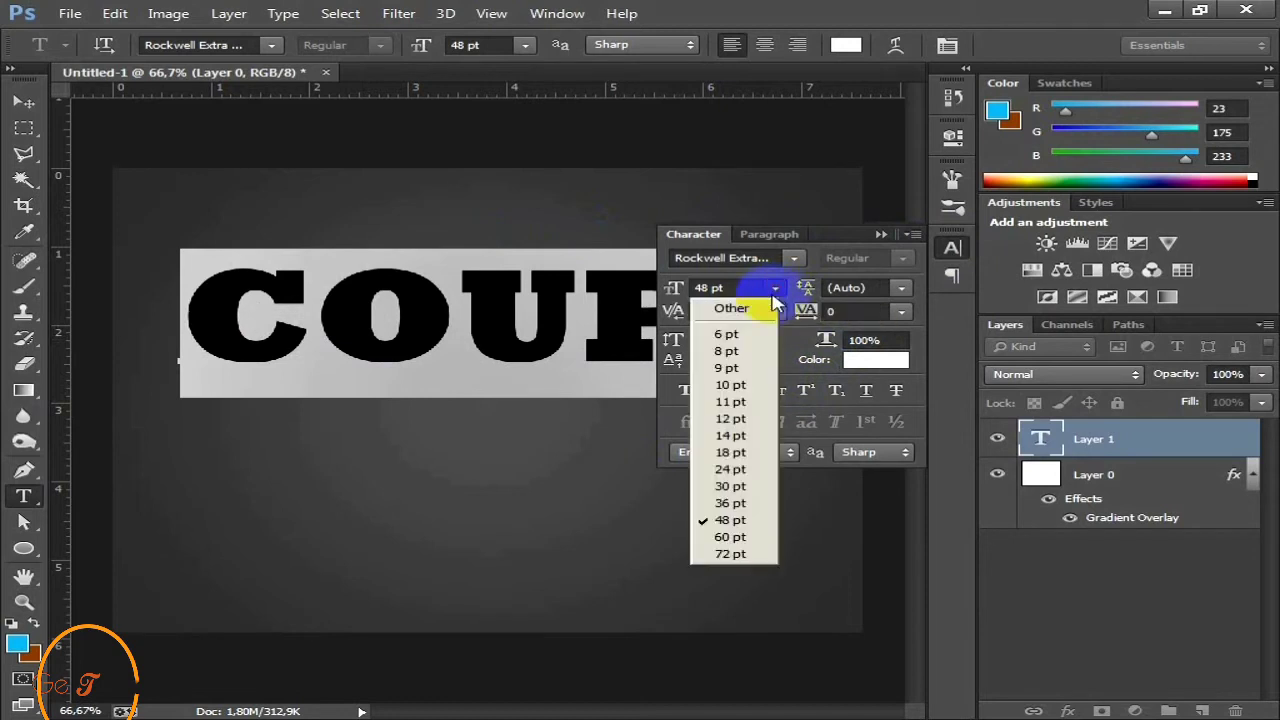
pyautogui.click(750, 503)
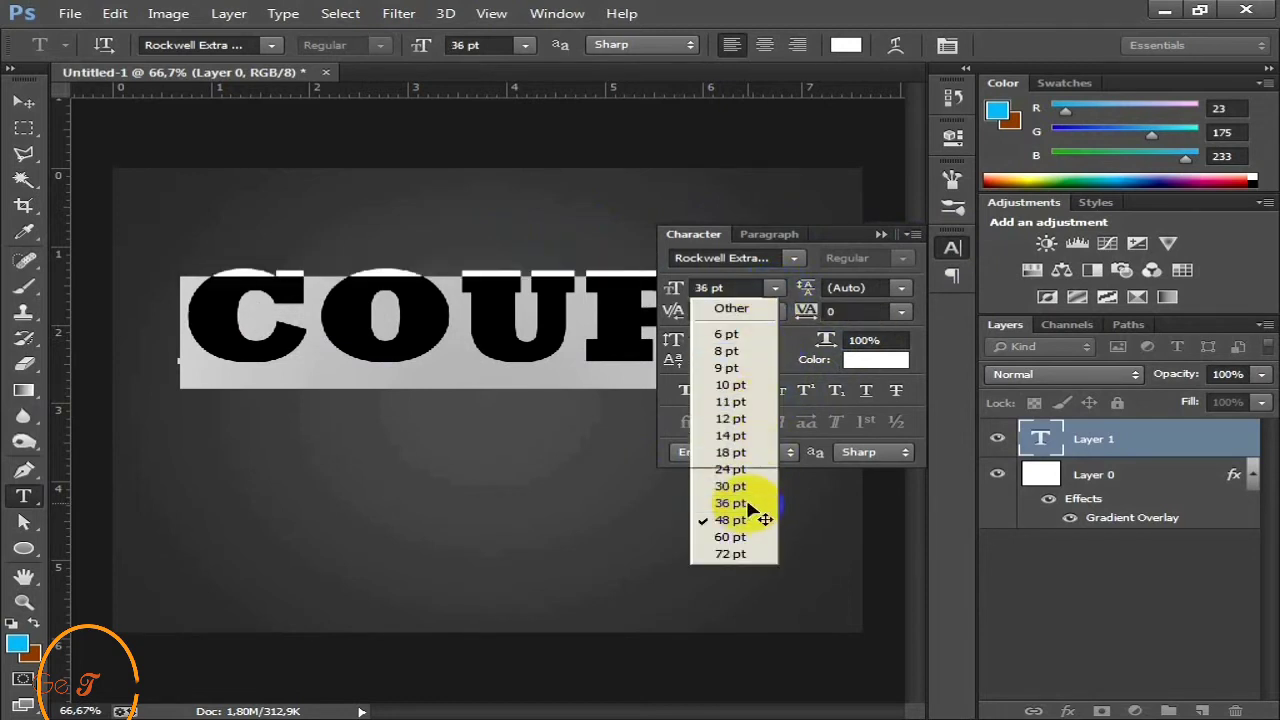
pyautogui.click(775, 288)
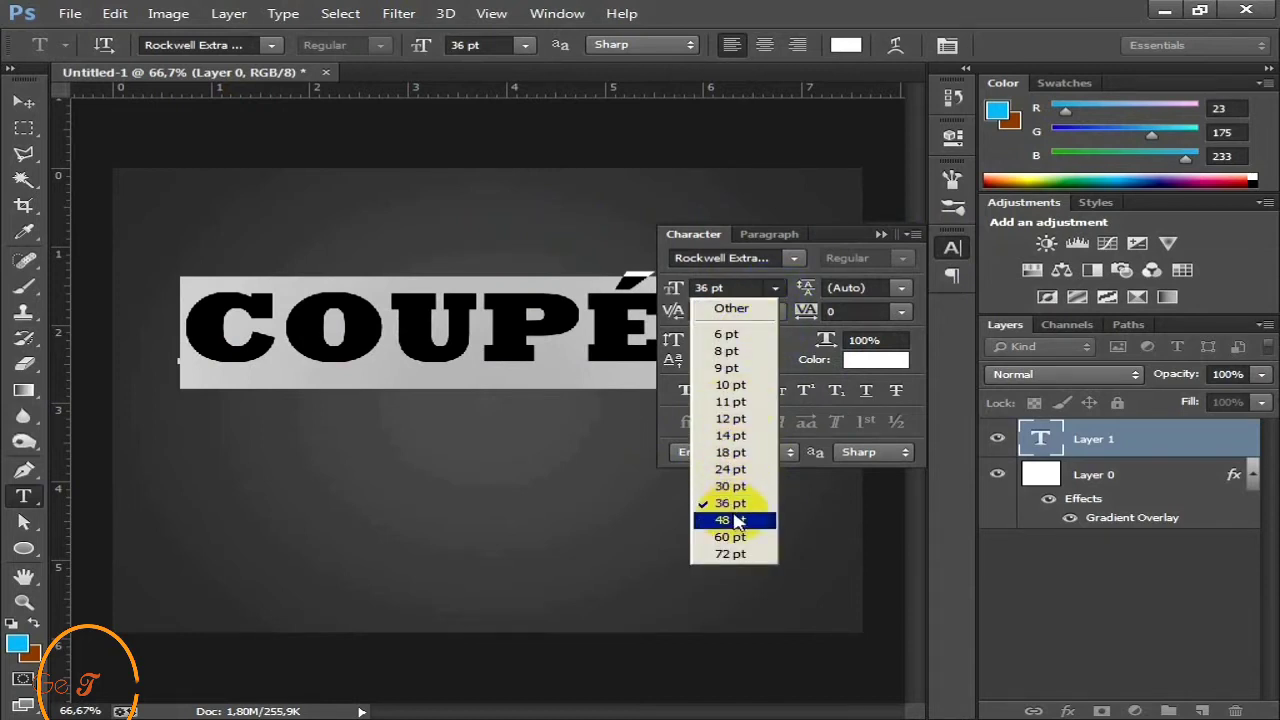
pyautogui.click(712, 288)
pyautogui.moveTo(708, 288); pyautogui.dragTo(697, 288)
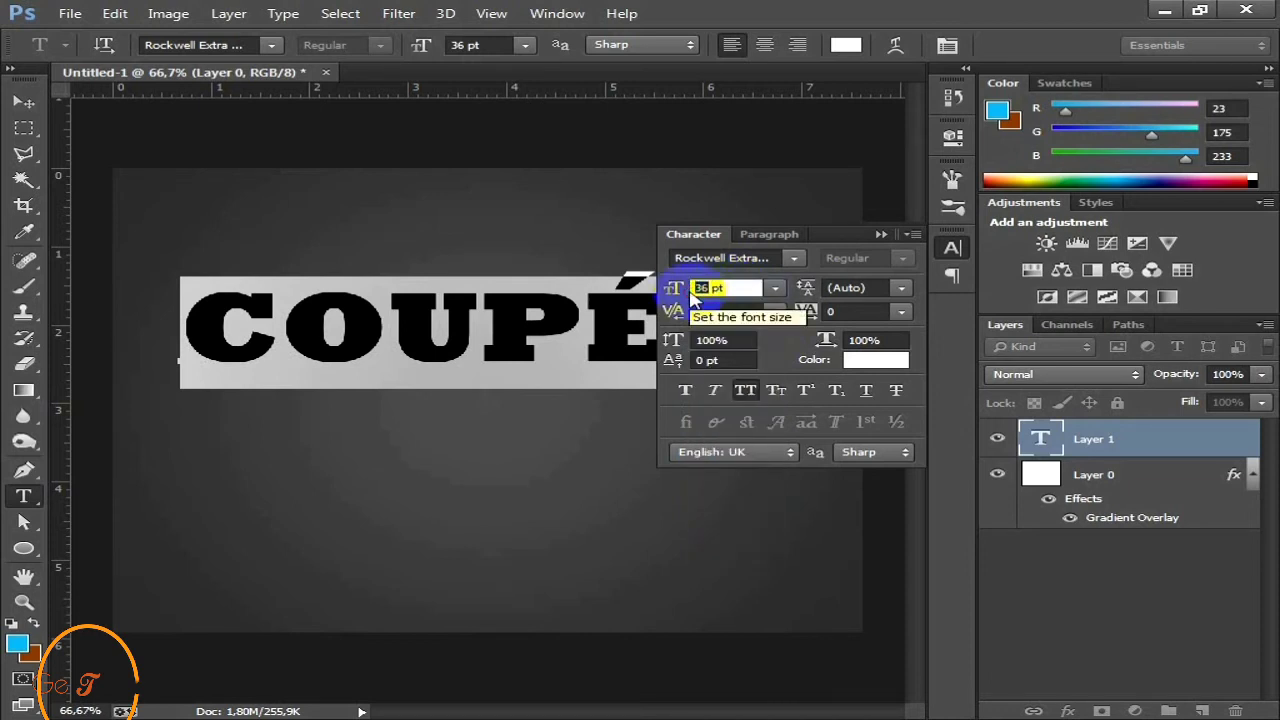
pyautogui.write('4')
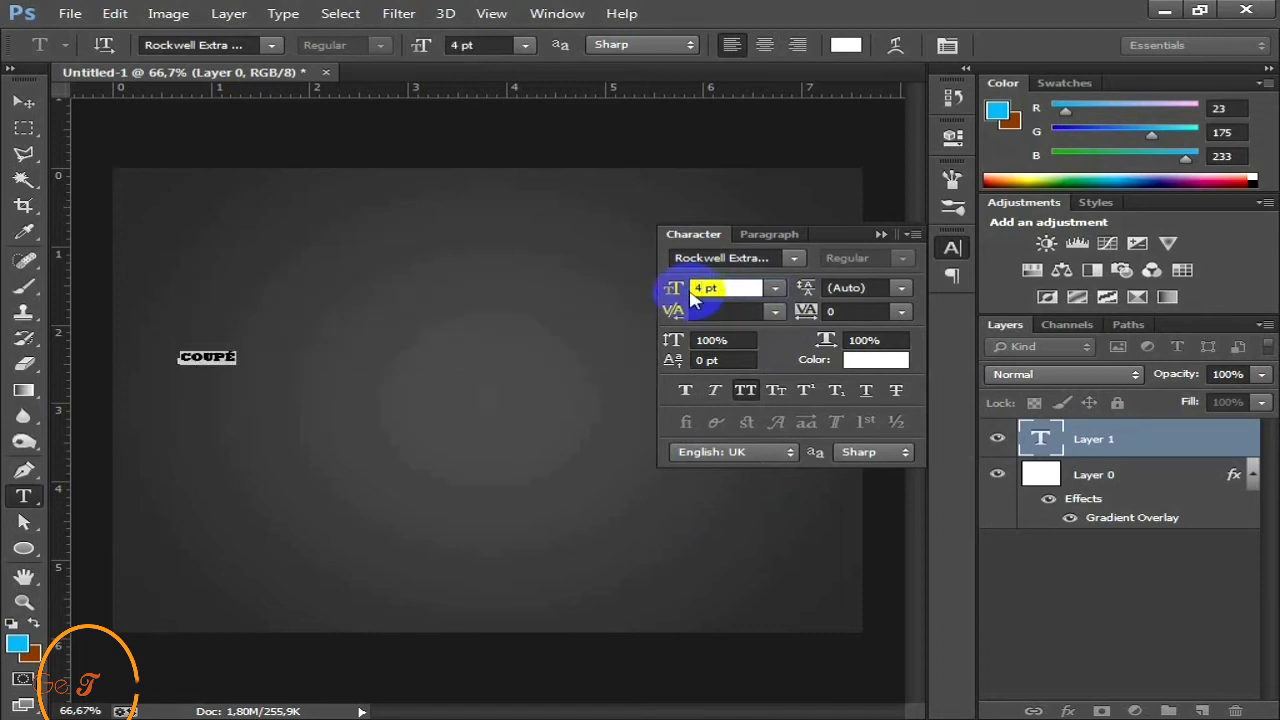
pyautogui.write('0')
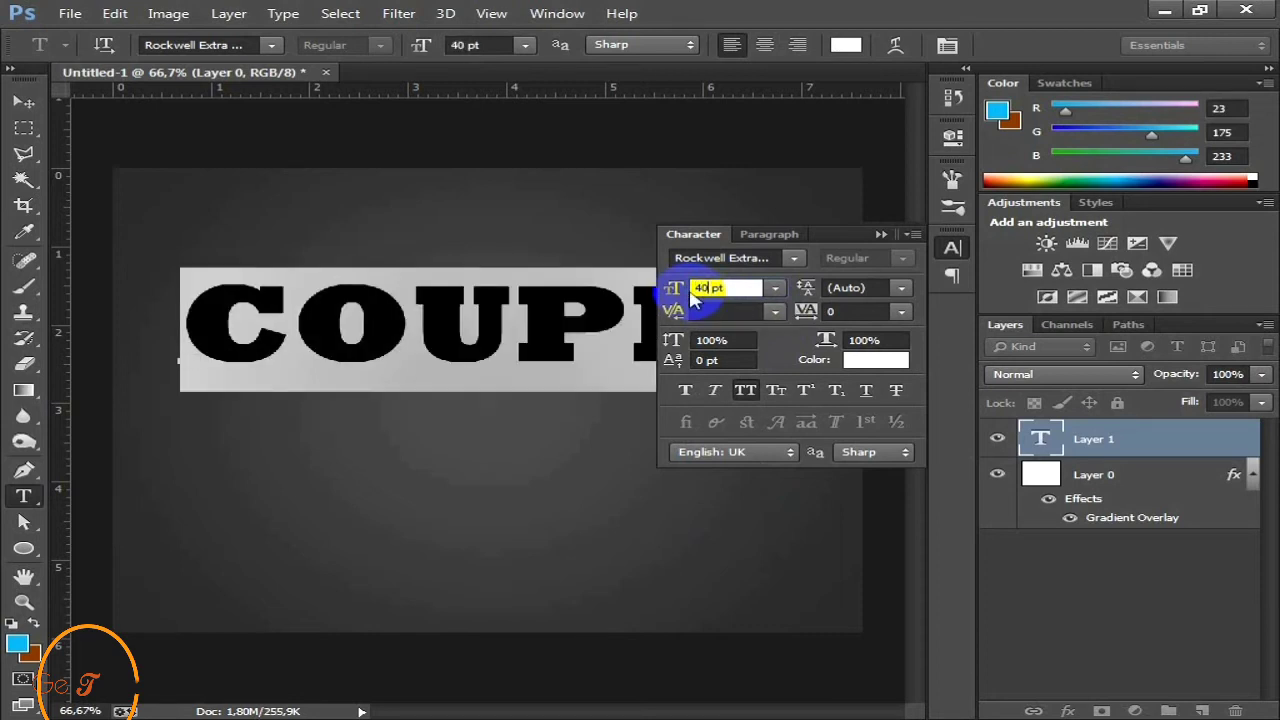
pyautogui.click(880, 240)
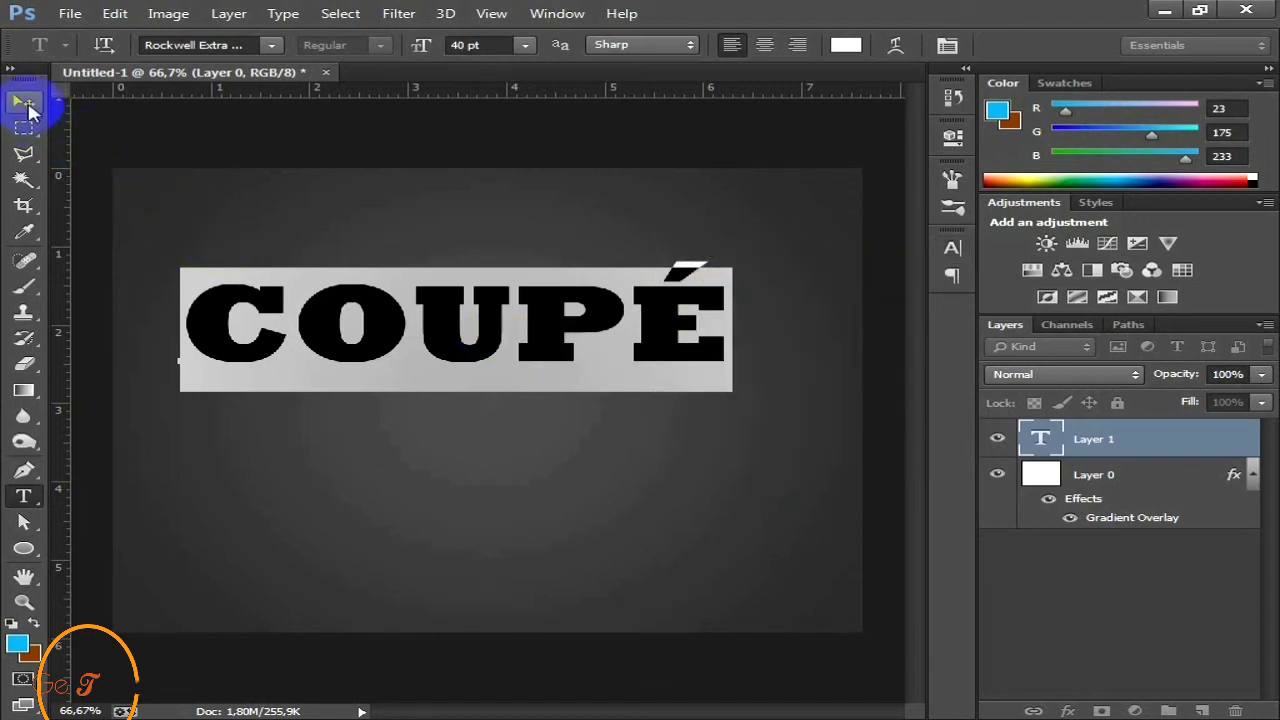
pyautogui.click(26, 104)
pyautogui.moveTo(457, 334)
pyautogui.mouseDown()
pyautogui.moveTo(491, 468)
pyautogui.moveTo(487, 427)
pyautogui.mouseUp()
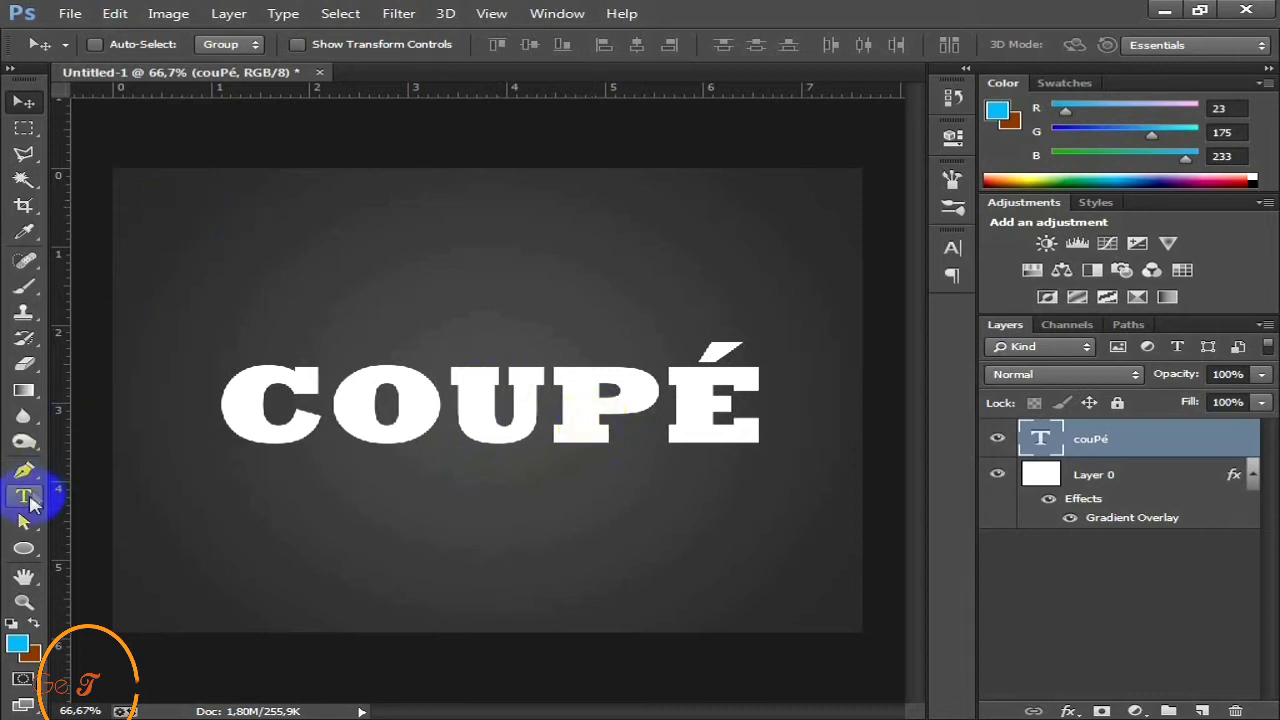
# Resize COUPÉ to 48 pt and shift it left to centre it on the canvas
pyautogui.click(26, 497)
pyautogui.click(560, 392)
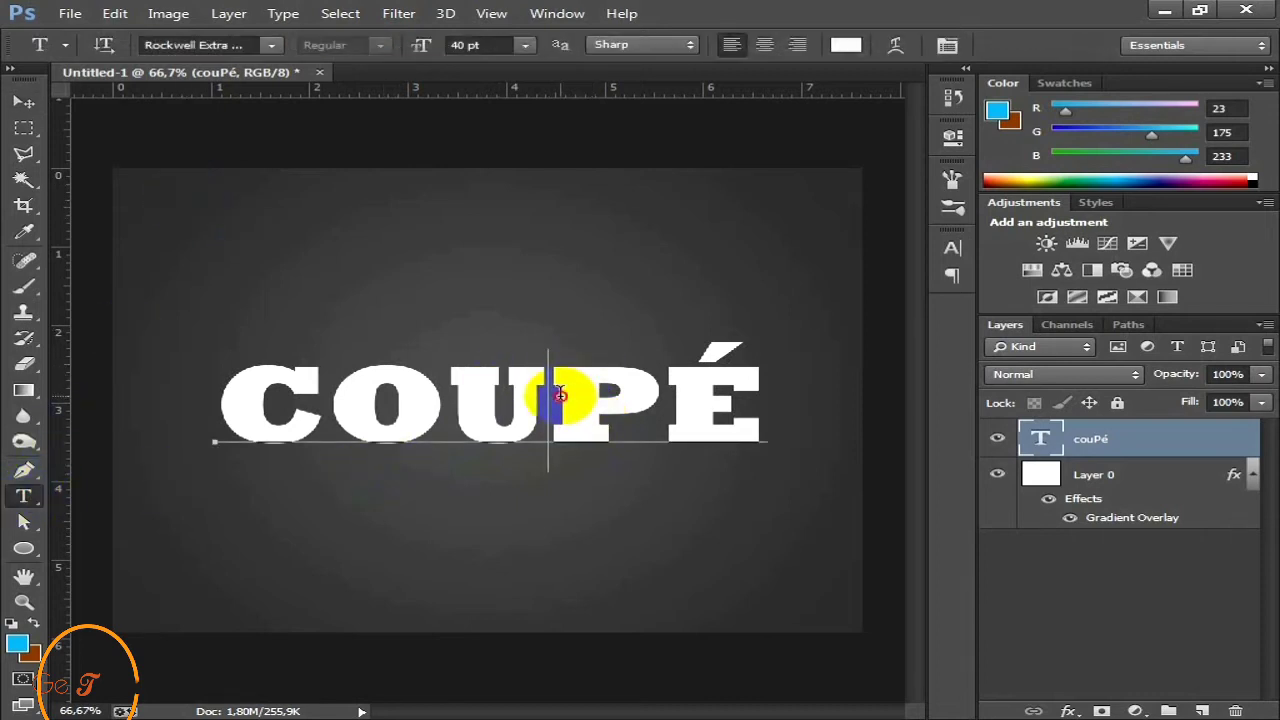
pyautogui.doubleClick(560, 392)
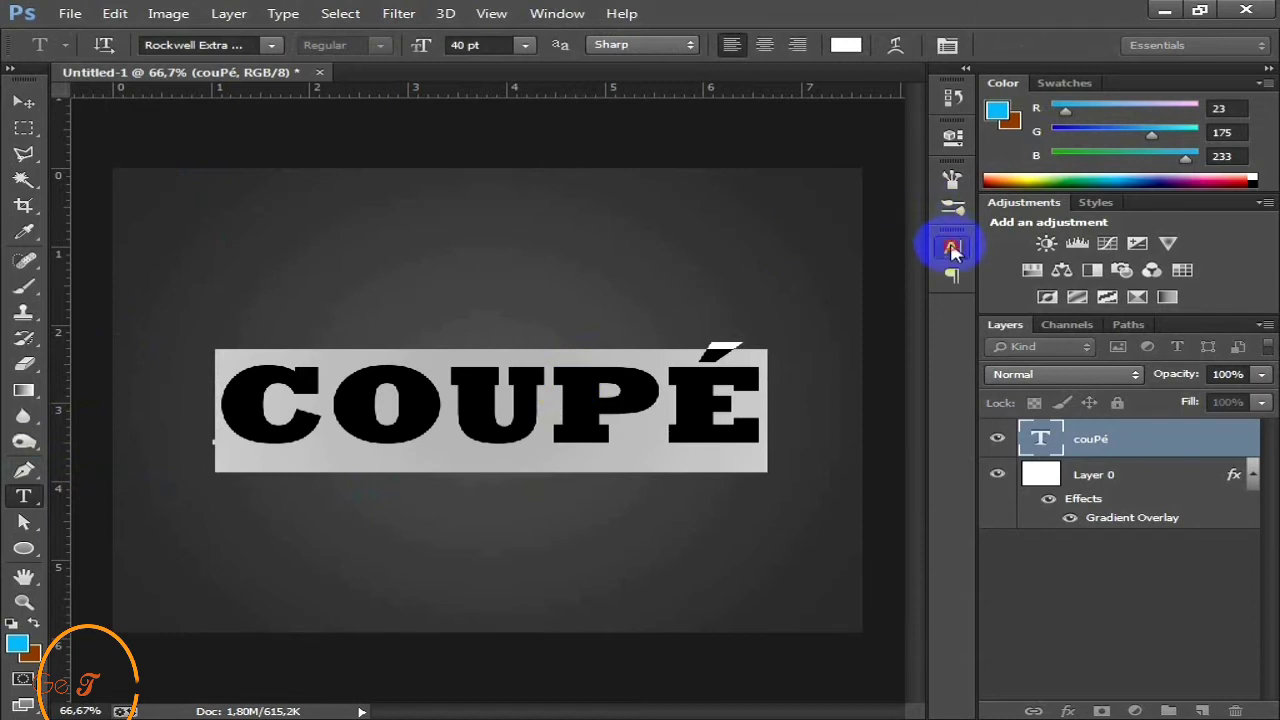
pyautogui.click(951, 249)
pyautogui.click(775, 288)
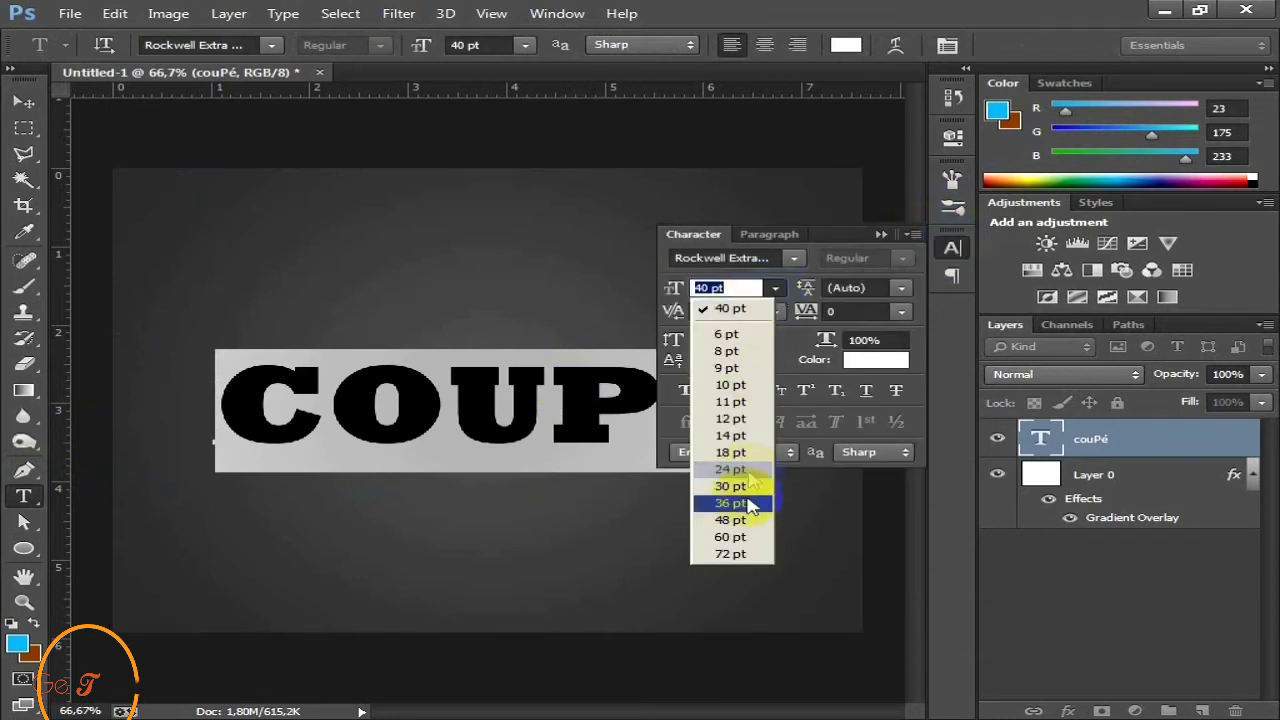
pyautogui.click(745, 520)
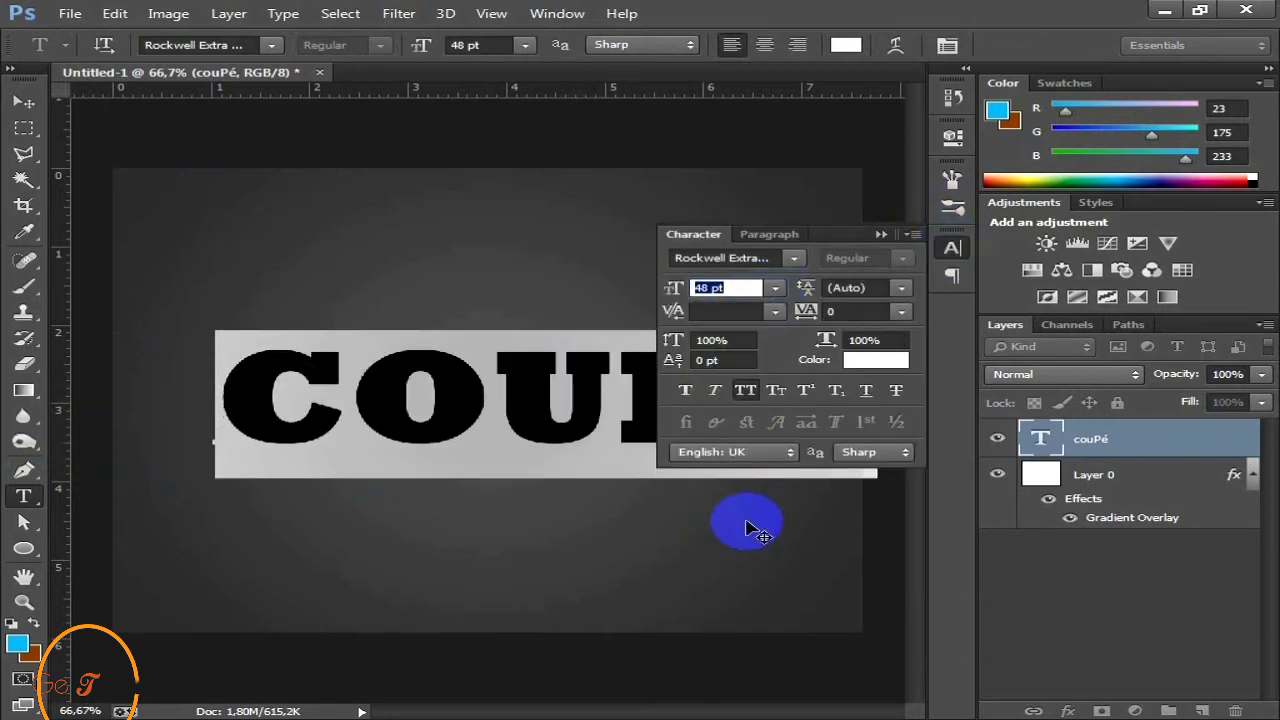
pyautogui.click(881, 234)
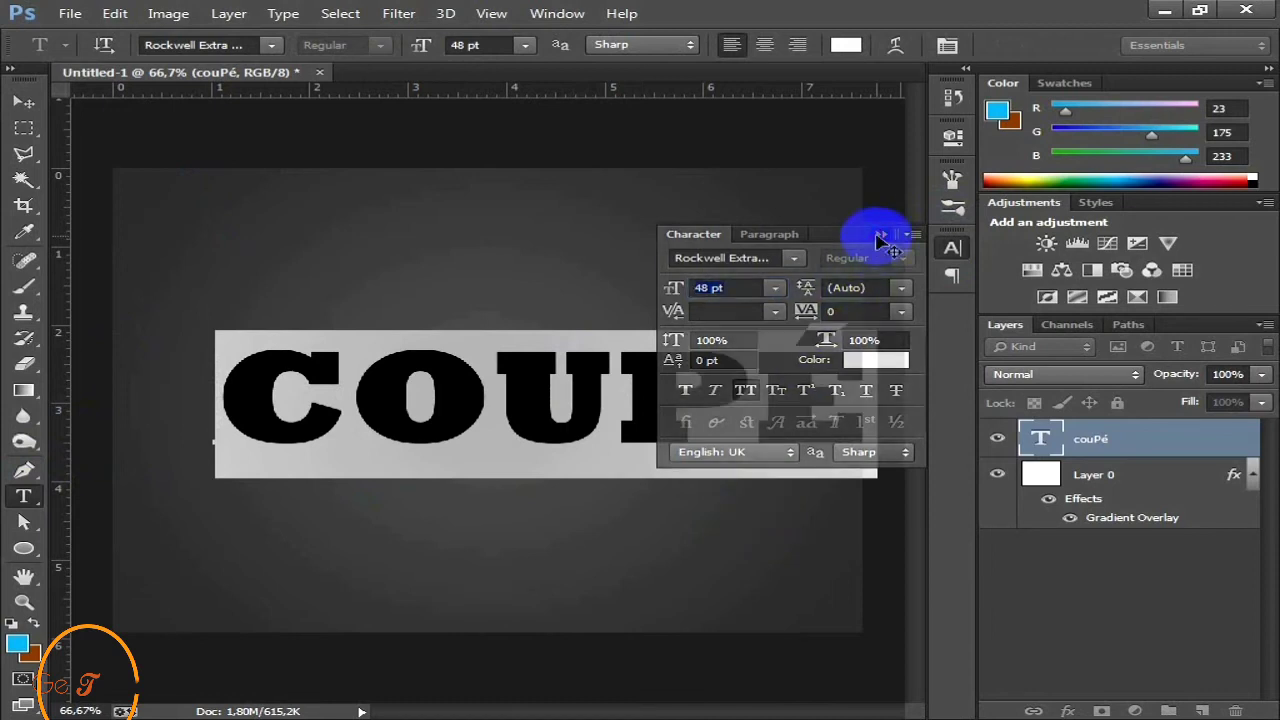
pyautogui.click(24, 102)
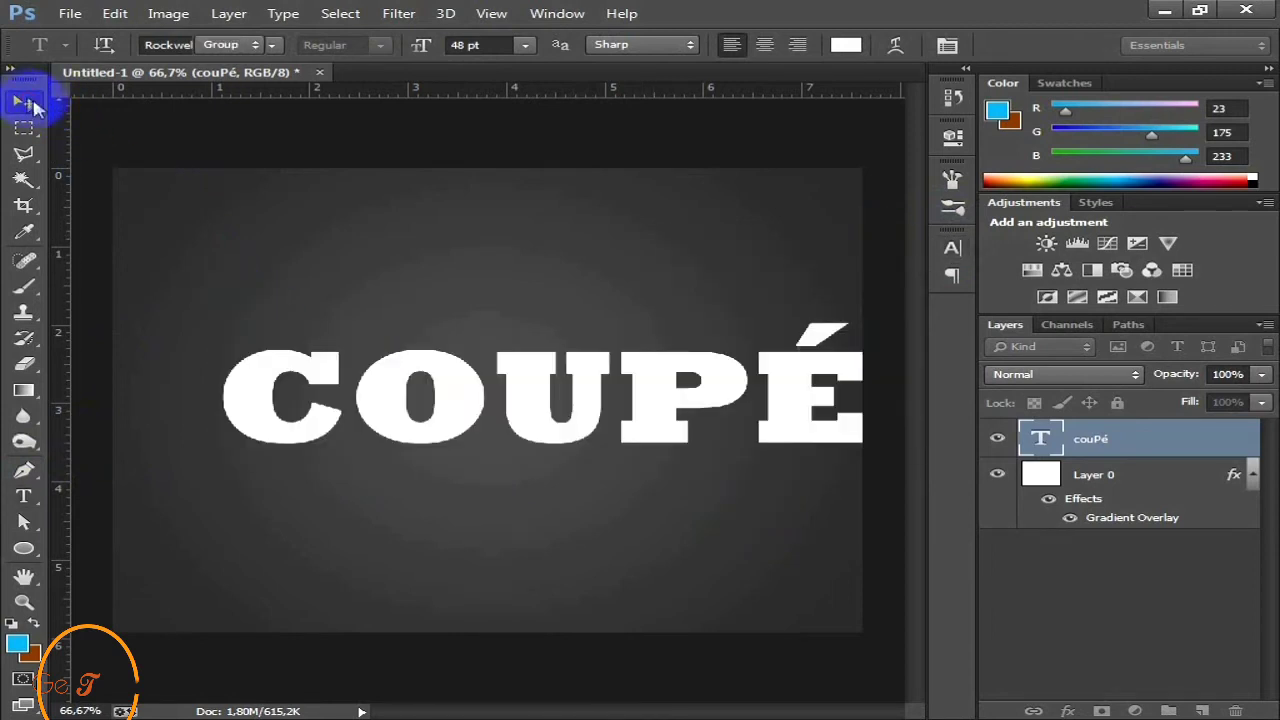
pyautogui.moveTo(537, 396); pyautogui.dragTo(489, 423)
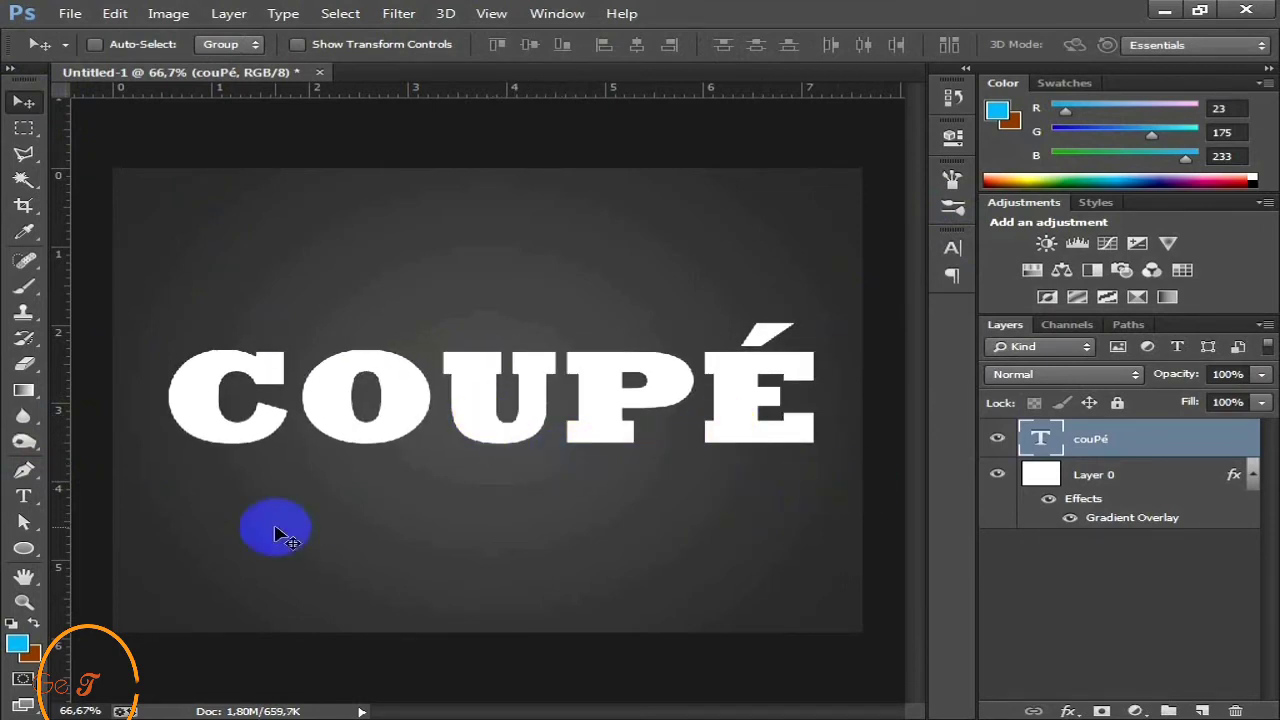
pyautogui.click(26, 158)
# Polygon-select the top of COUPÉ along a slanted cut and add it as a layer mask
pyautogui.moveTo(37, 154); pyautogui.dragTo(80, 172)
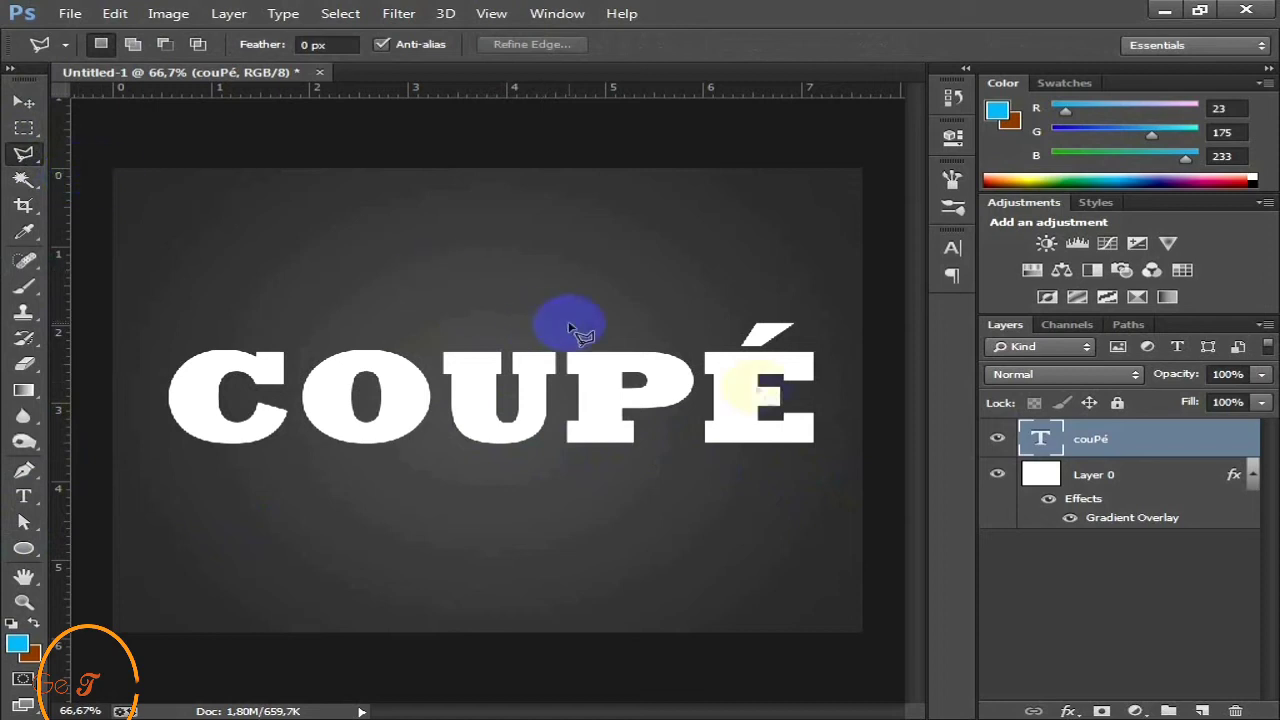
pyautogui.click(834, 381)
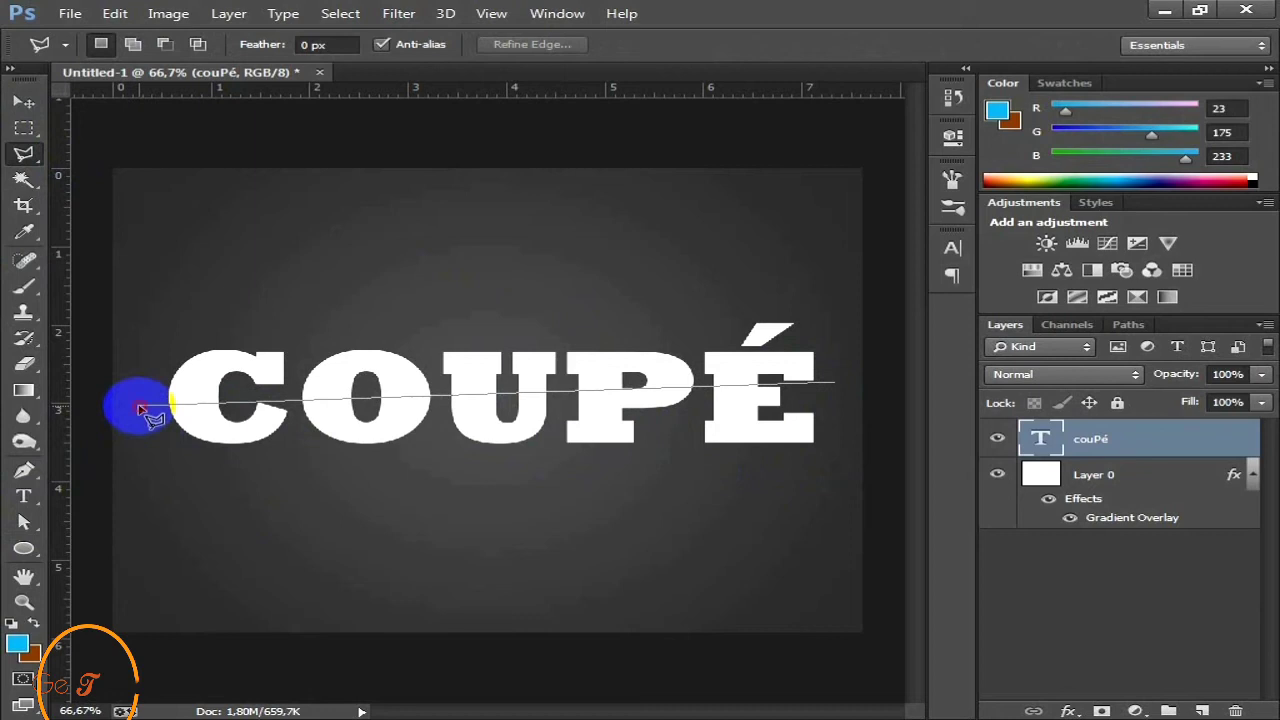
pyautogui.click(139, 405)
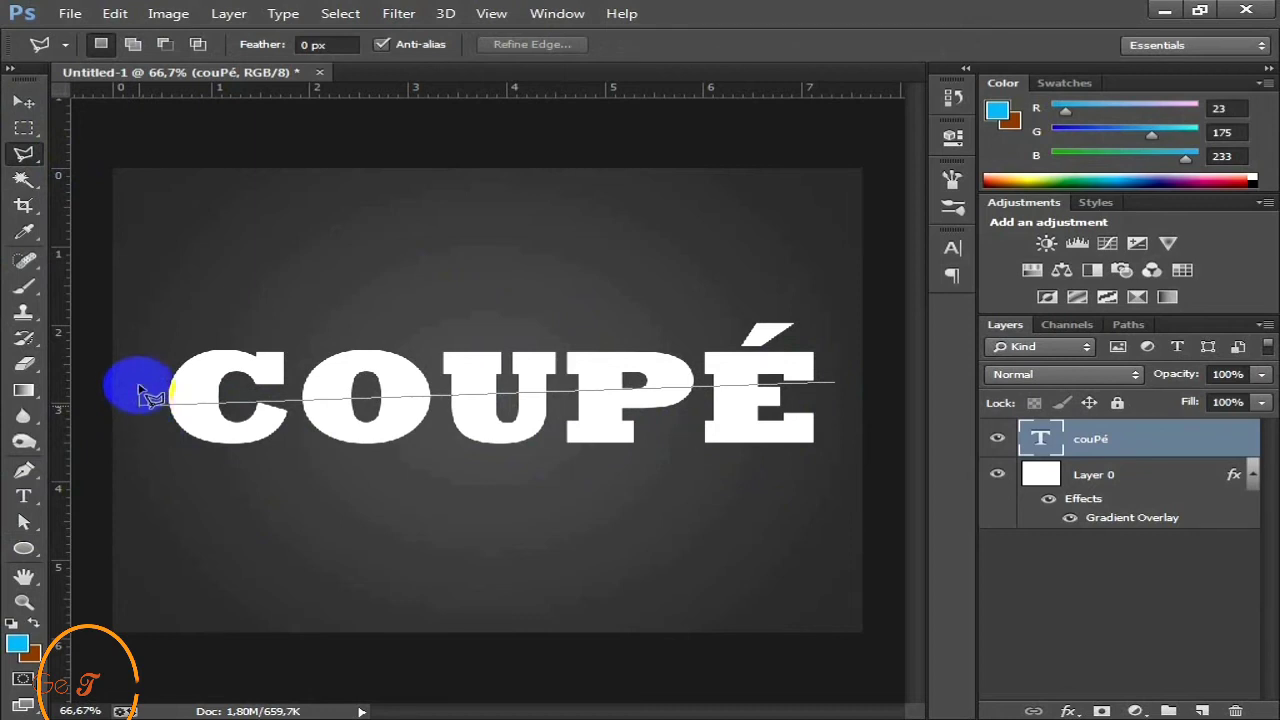
pyautogui.click(161, 294)
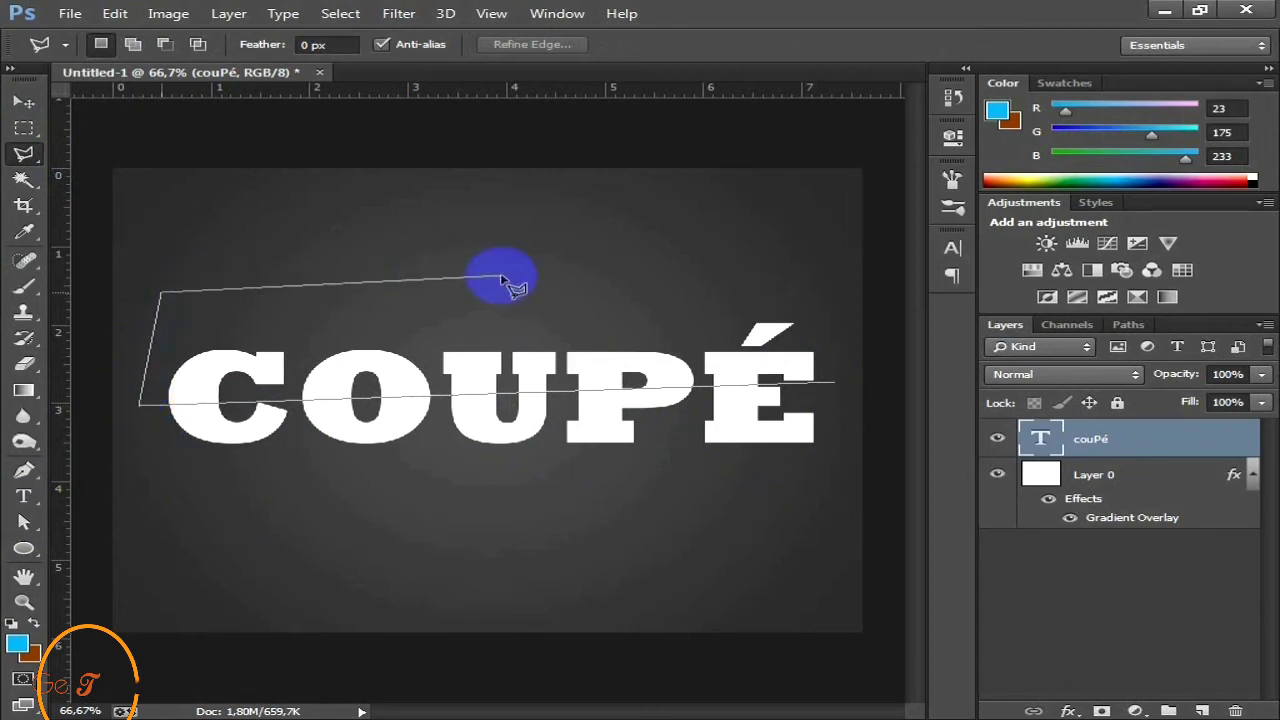
pyautogui.click(833, 277)
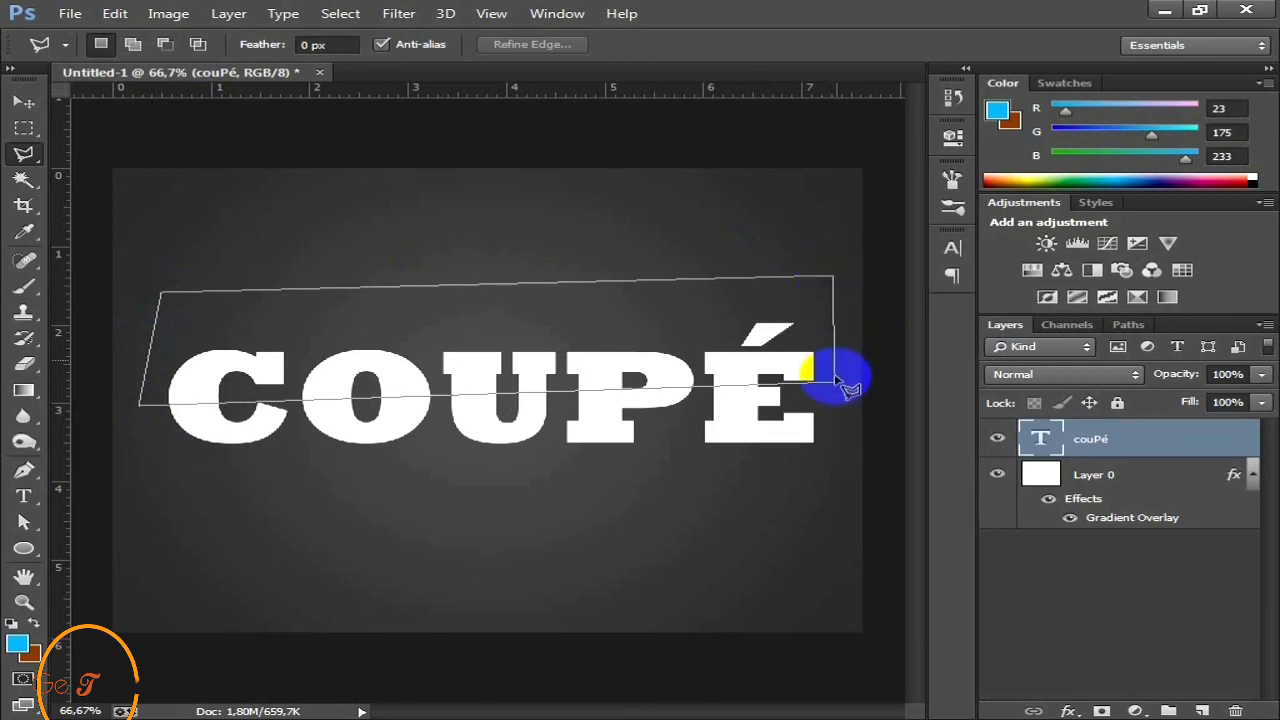
pyautogui.doubleClick(834, 380)
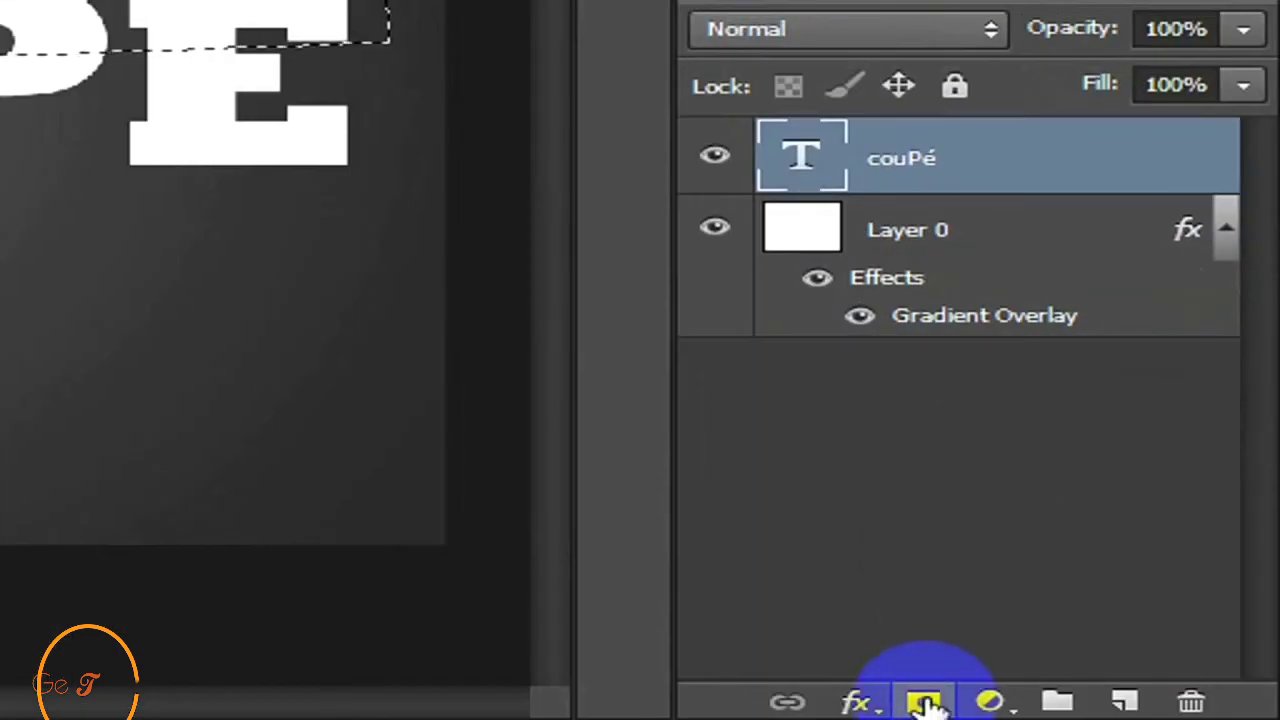
pyautogui.click(923, 703)
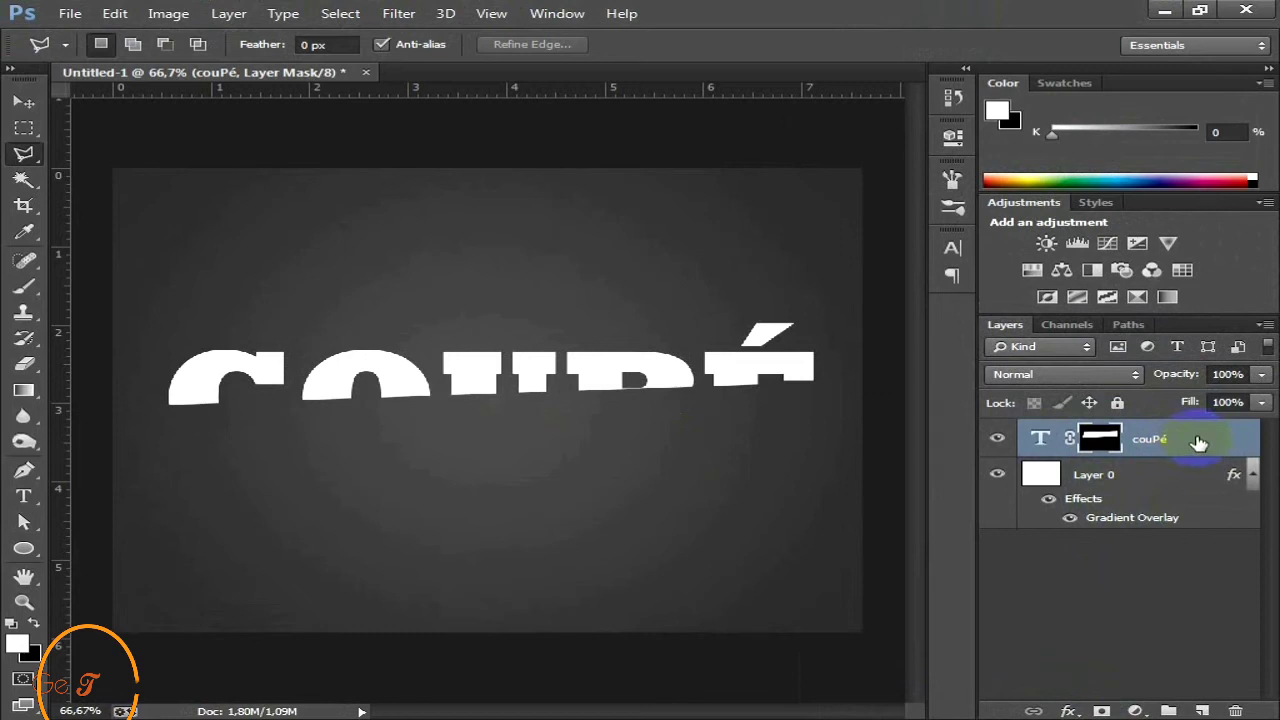
# Duplicate the text layer, invert the copy's mask, and place couPé copy below couPé
pyautogui.hotkey('ctrl', 'j')
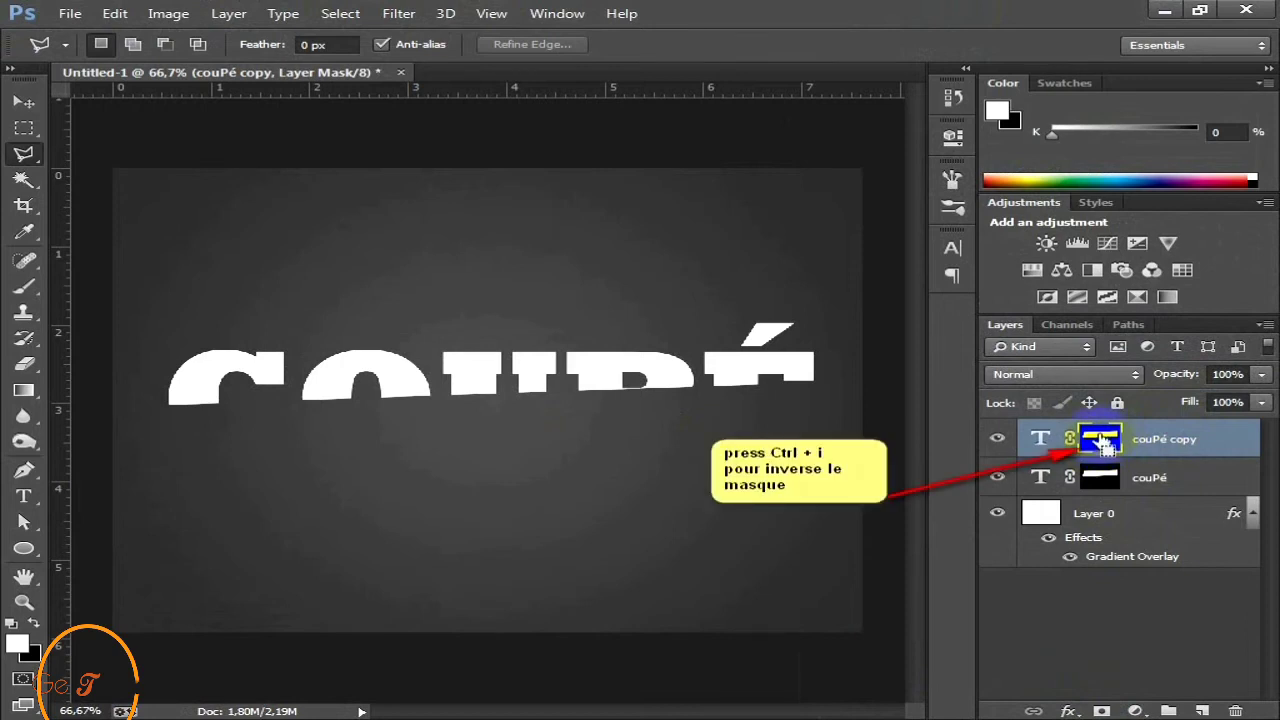
pyautogui.hotkey('ctrl', 'i')
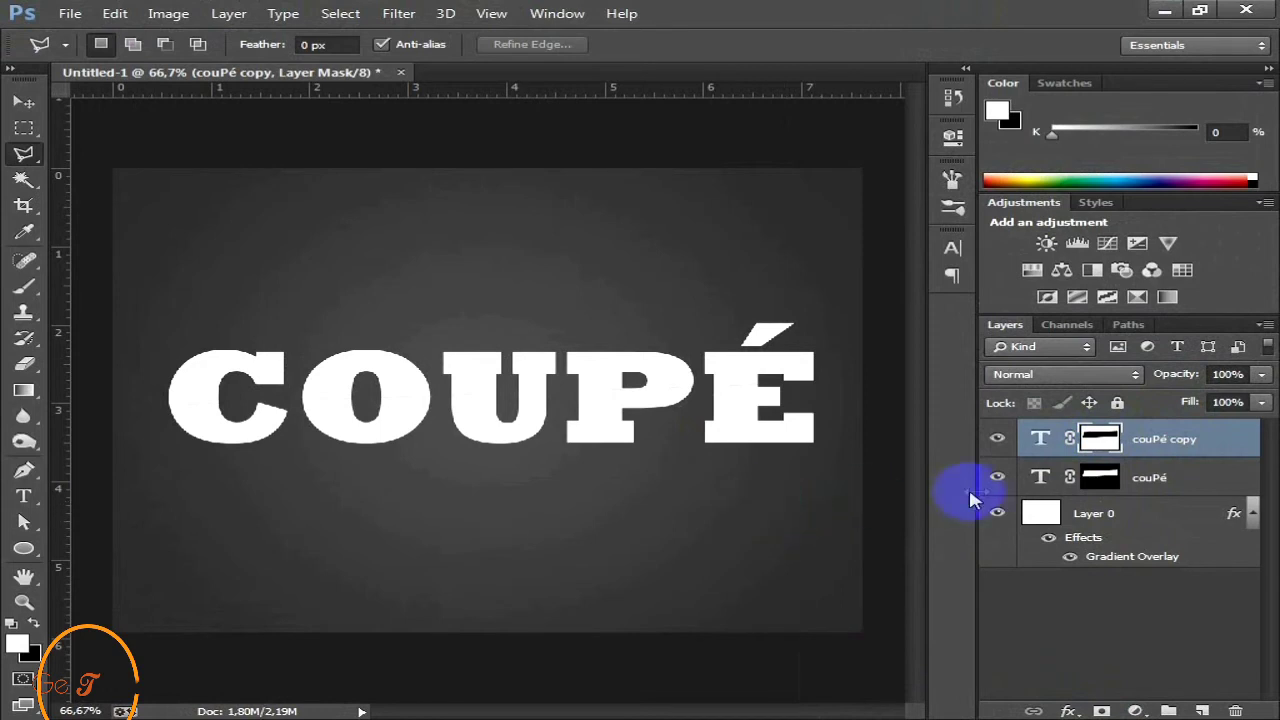
pyautogui.click(997, 440)
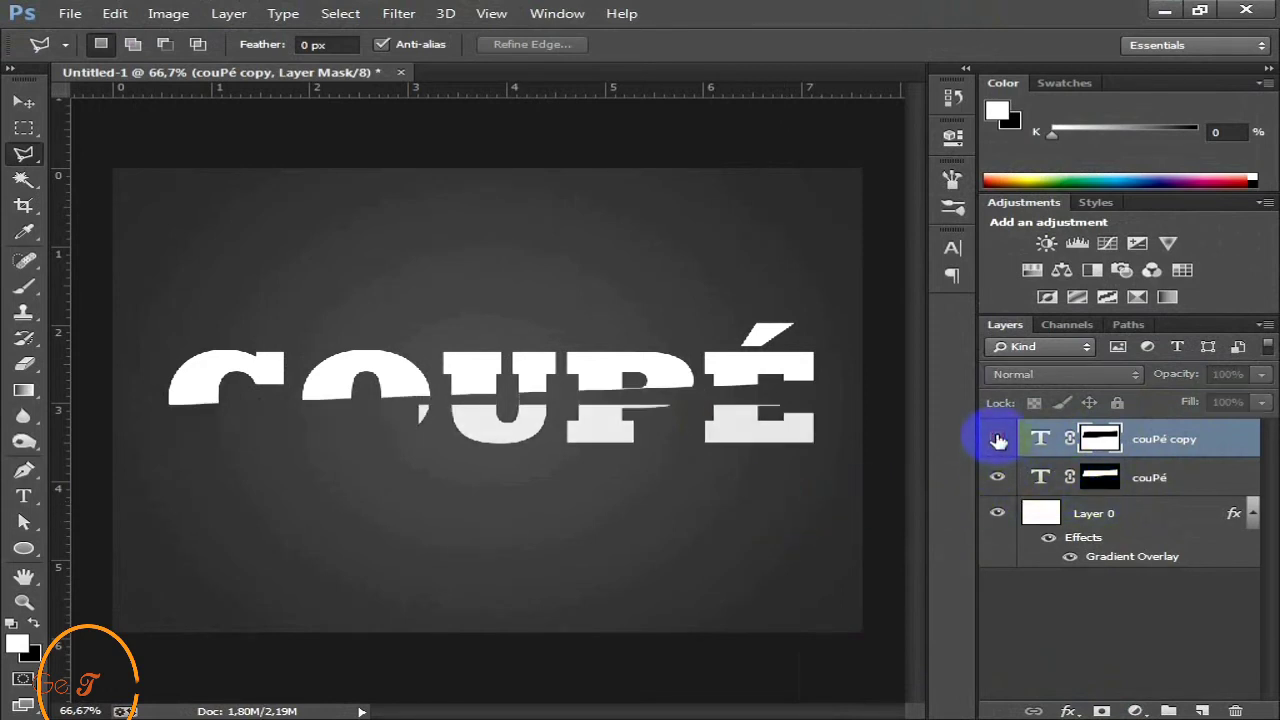
pyautogui.click(997, 440)
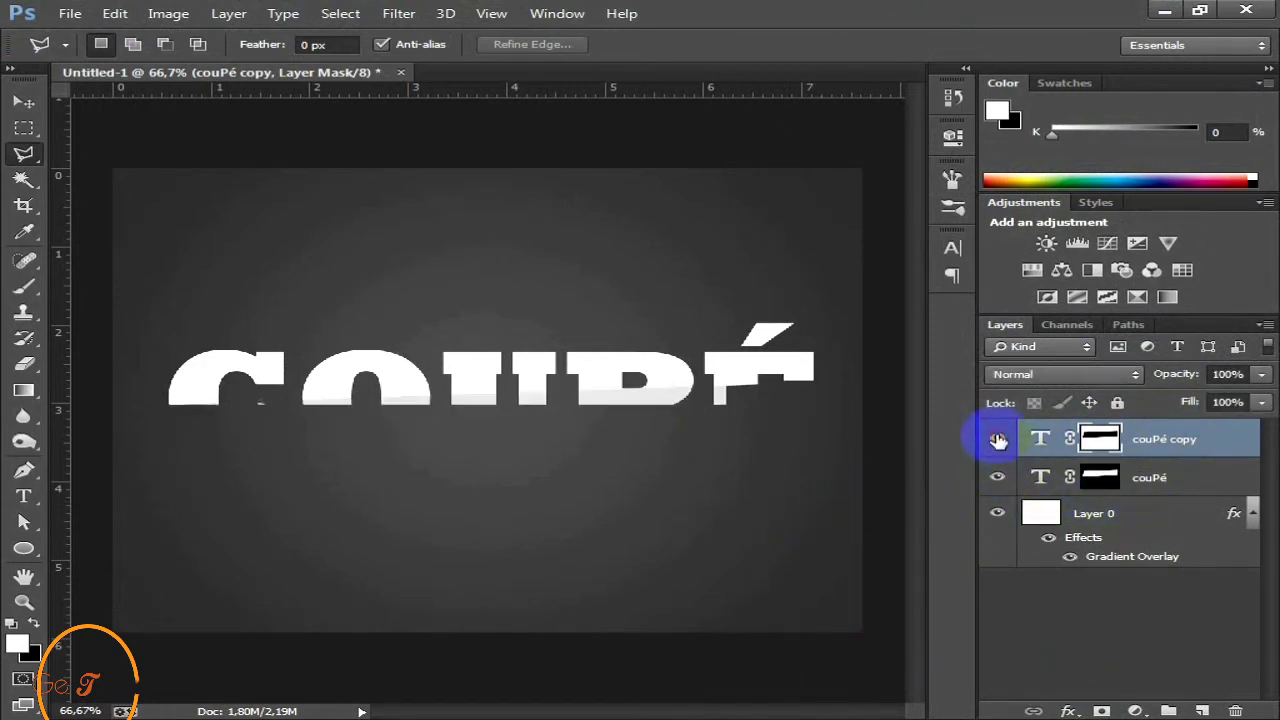
pyautogui.moveTo(1213, 448); pyautogui.dragTo(1214, 484)
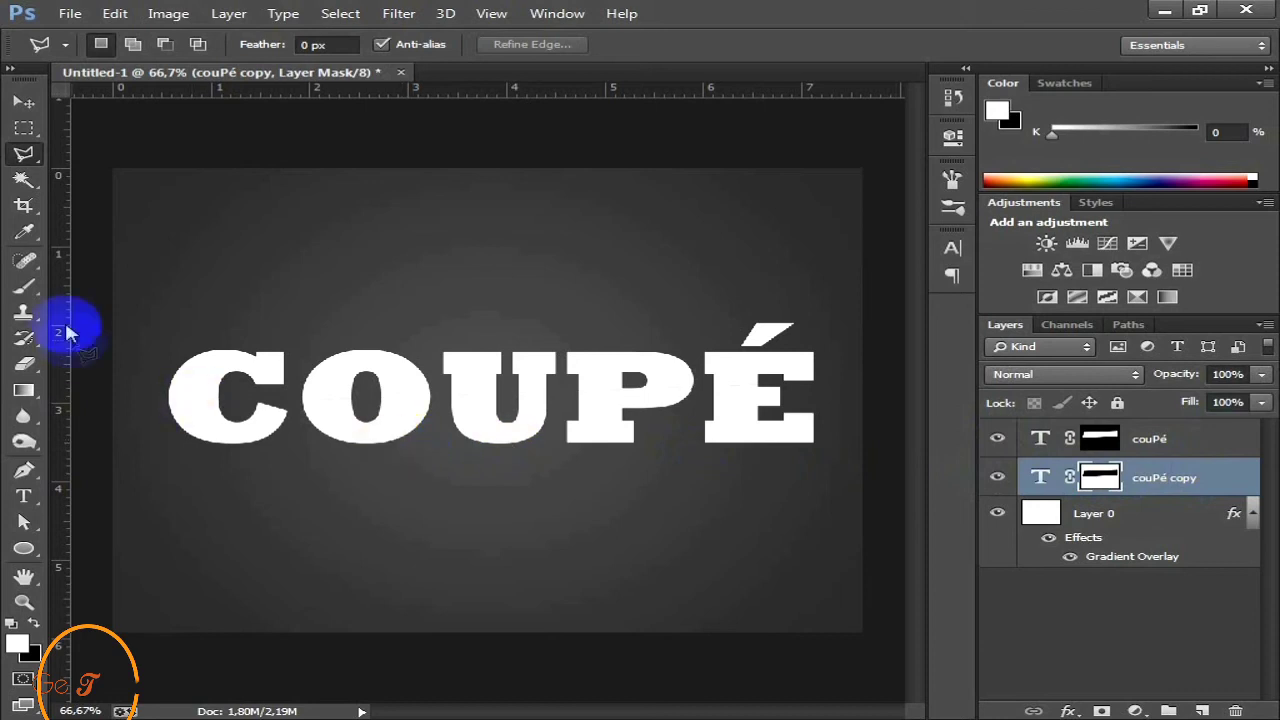
# Nudge the couPé copy lower slice about 8 px right, then select the couPé layer
pyautogui.click(24, 103)
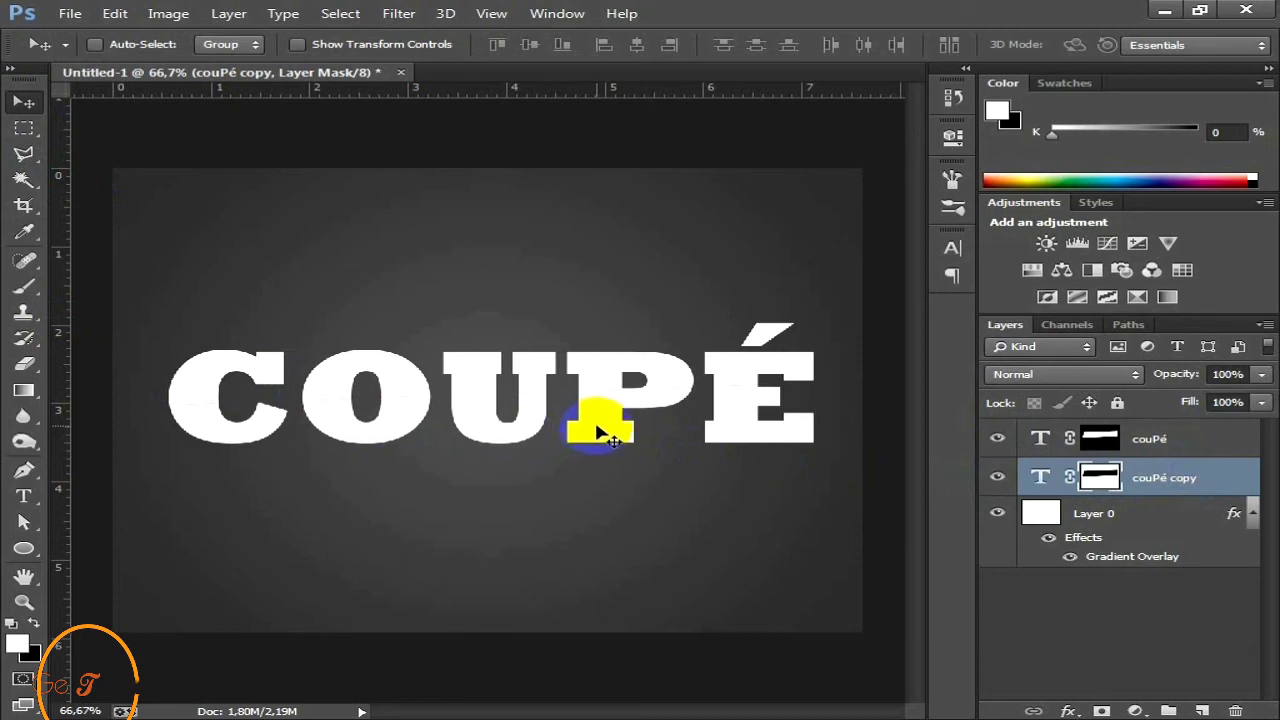
pyautogui.moveTo(597, 430); pyautogui.dragTo(599, 436)
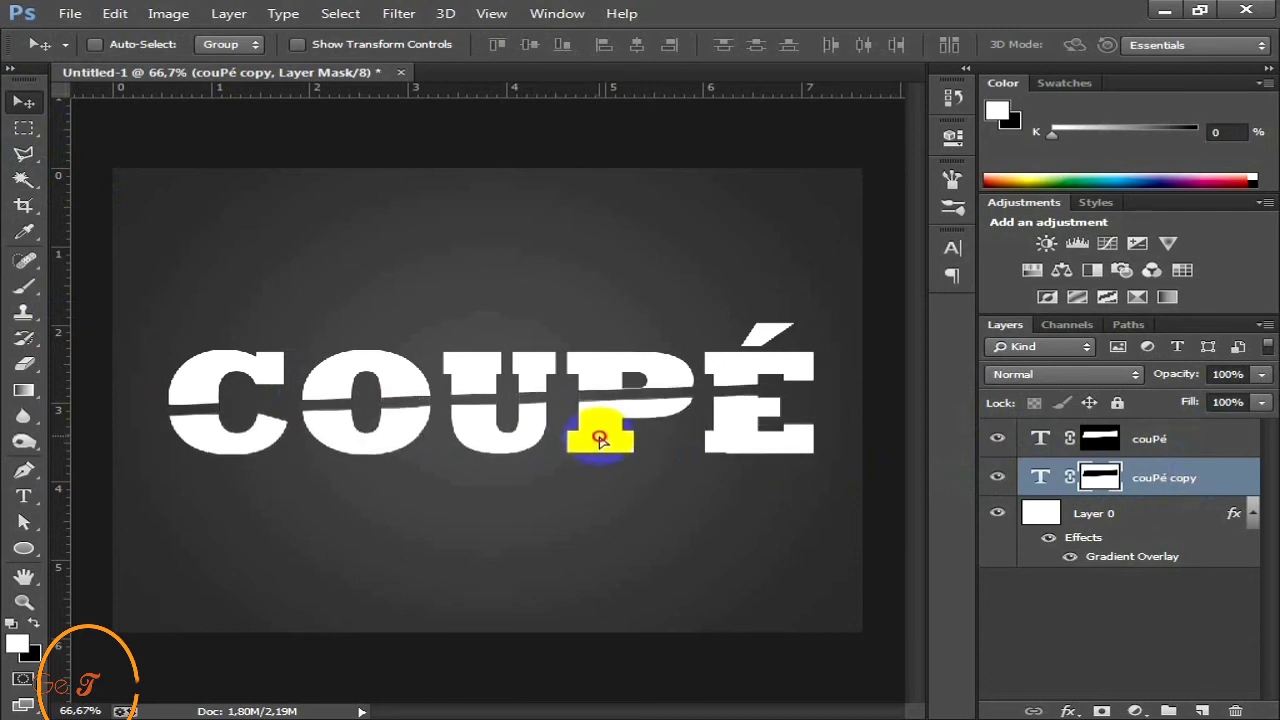
pyautogui.hotkey('ctrl', 'z')
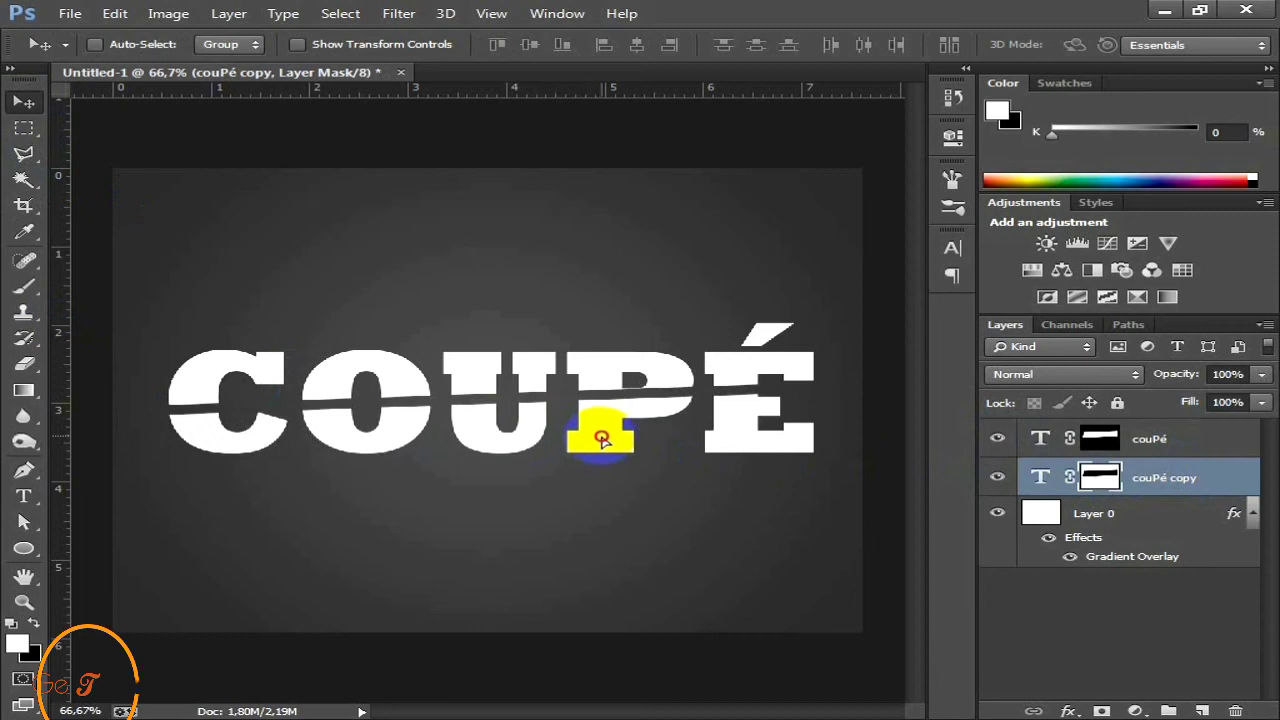
pyautogui.moveTo(600, 437); pyautogui.dragTo(602, 439)
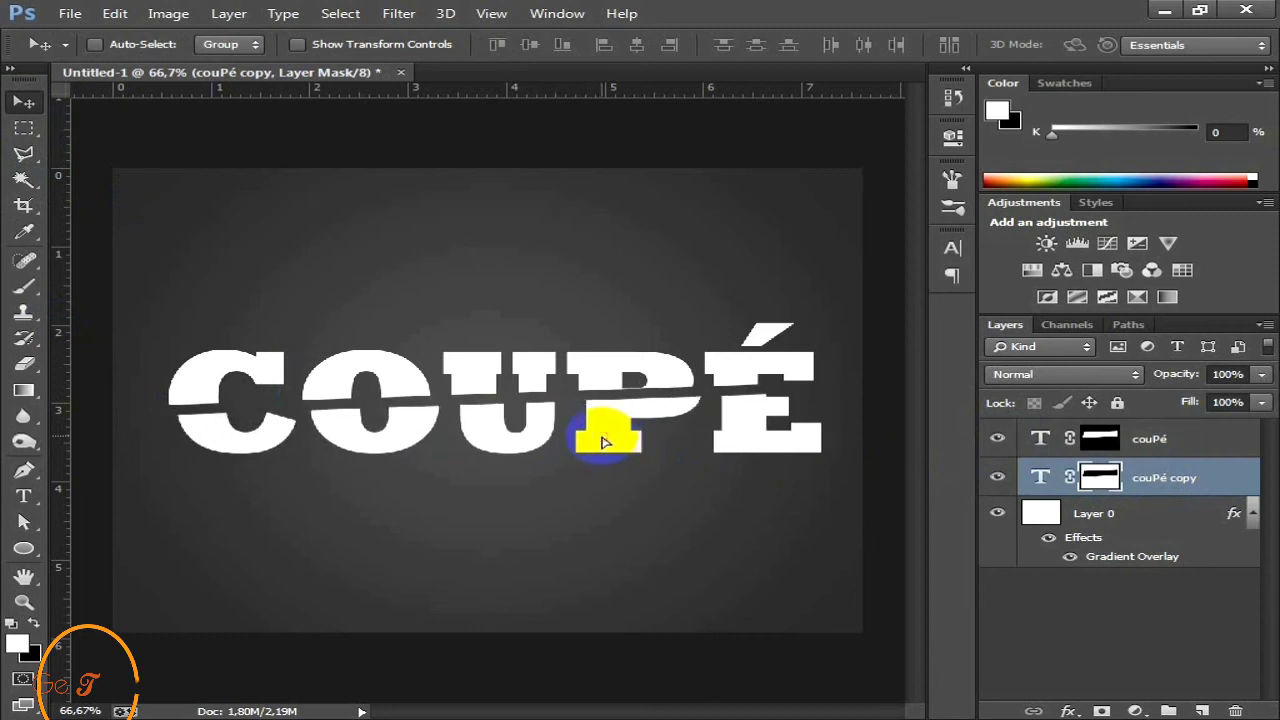
pyautogui.click(1108, 452)
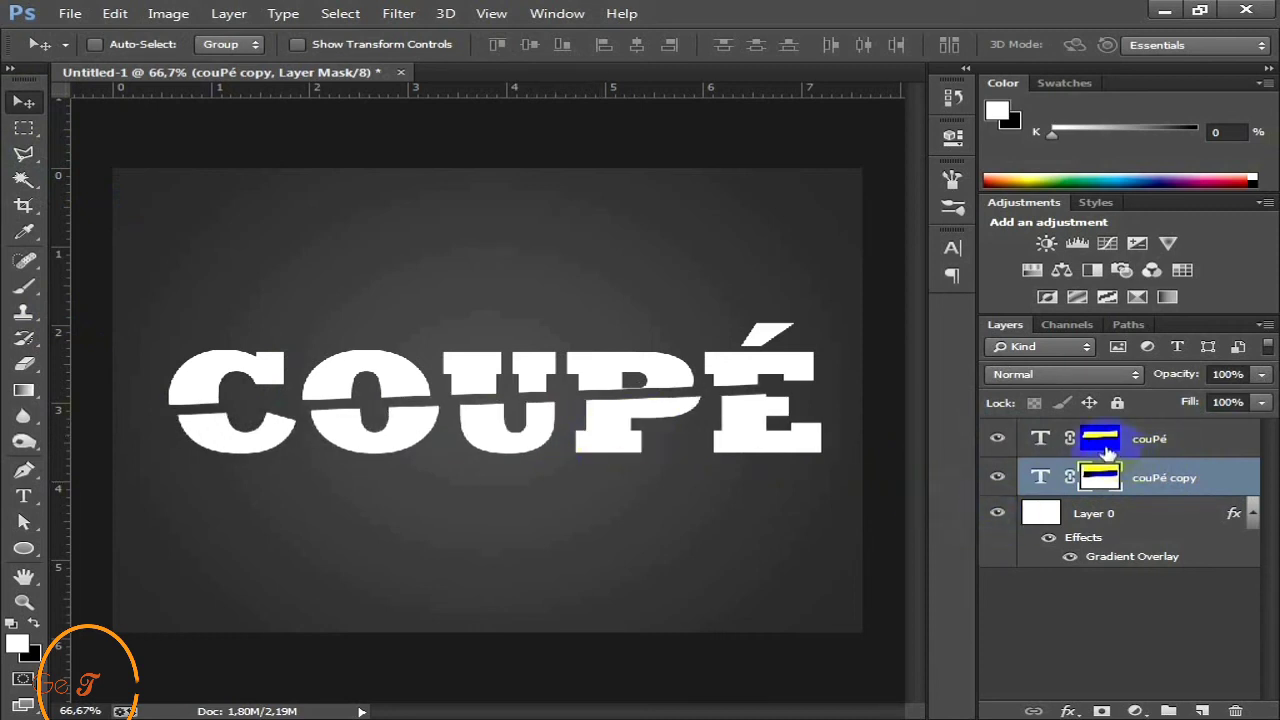
pyautogui.click(1101, 443)
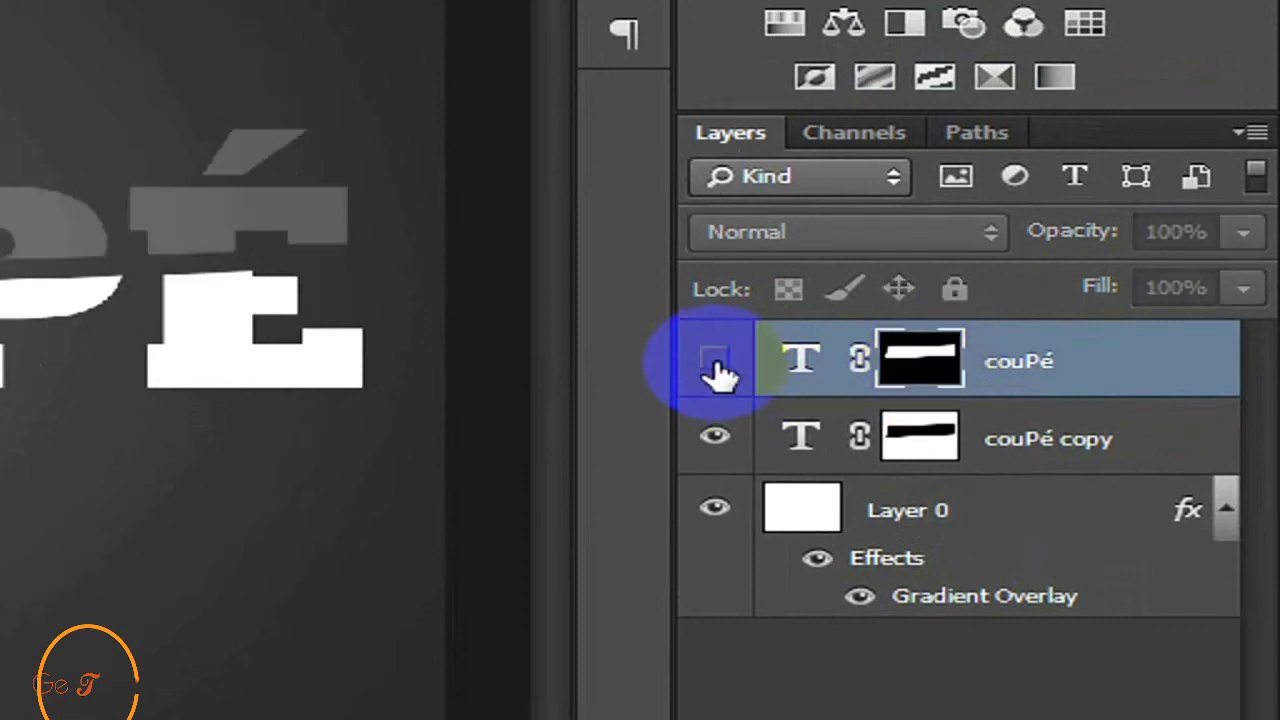
# Show couPé, load its mask as a selection, and add empty Layer 1 for the shadow
pyautogui.click(716, 362)
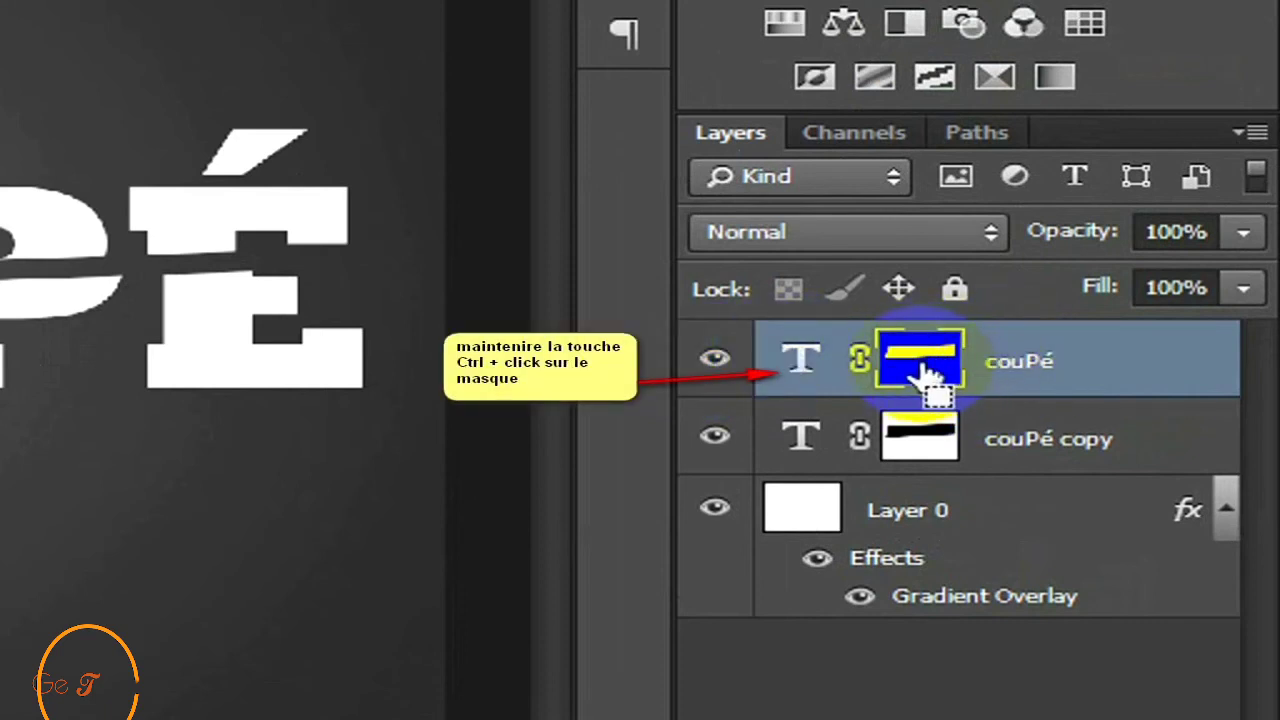
pyautogui.keyDown('ctrl'); pyautogui.click(925, 375); pyautogui.keyUp('ctrl')
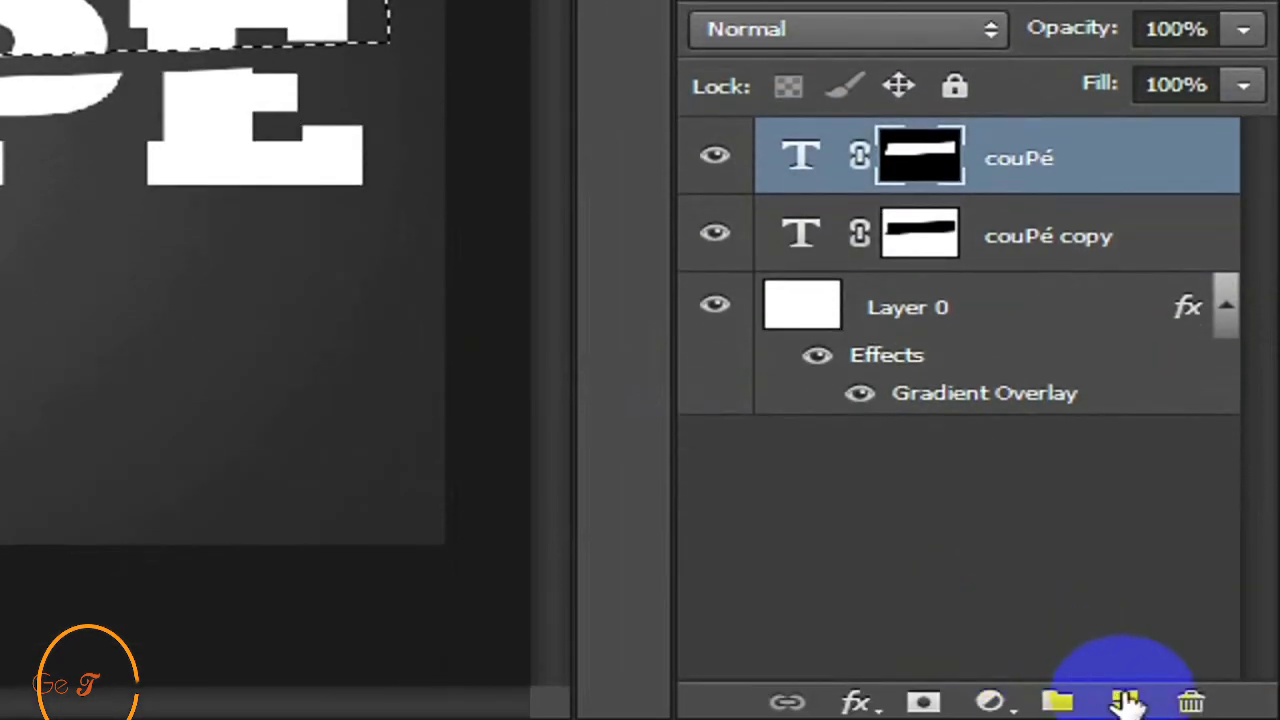
pyautogui.click(1125, 701)
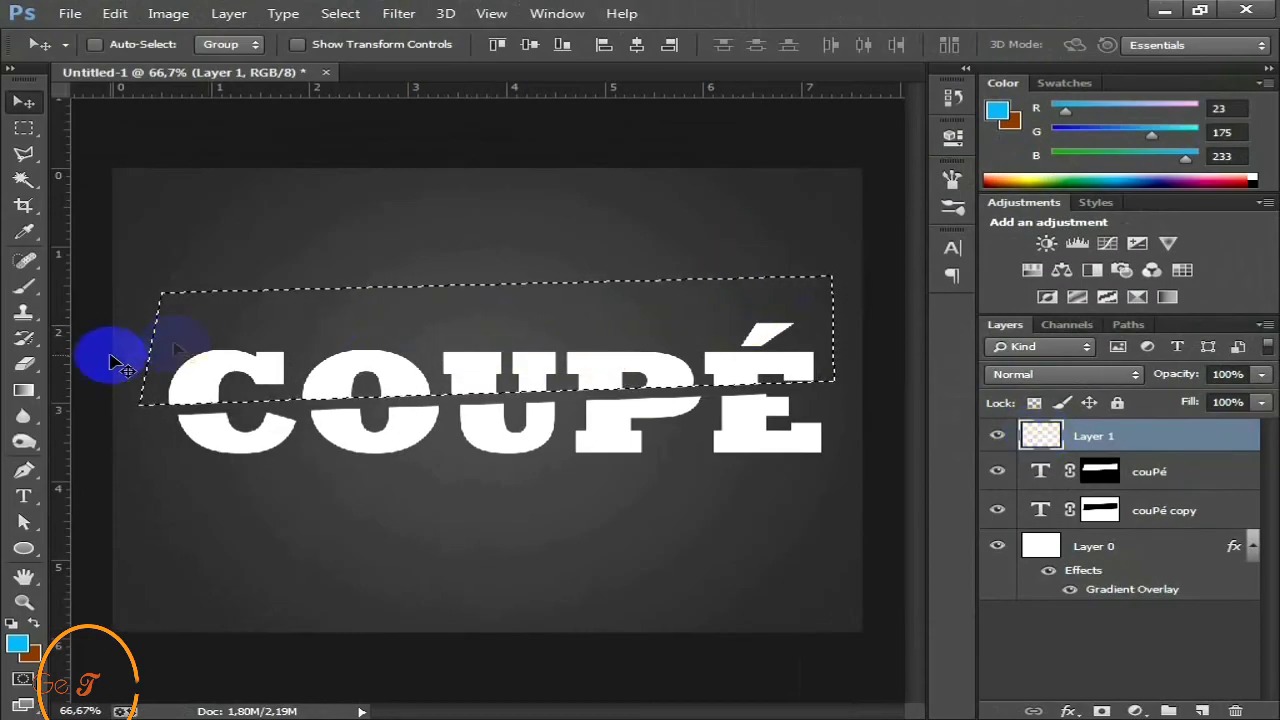
# Switch to the Brush tool and set the foreground colour to black
pyautogui.click(25, 286)
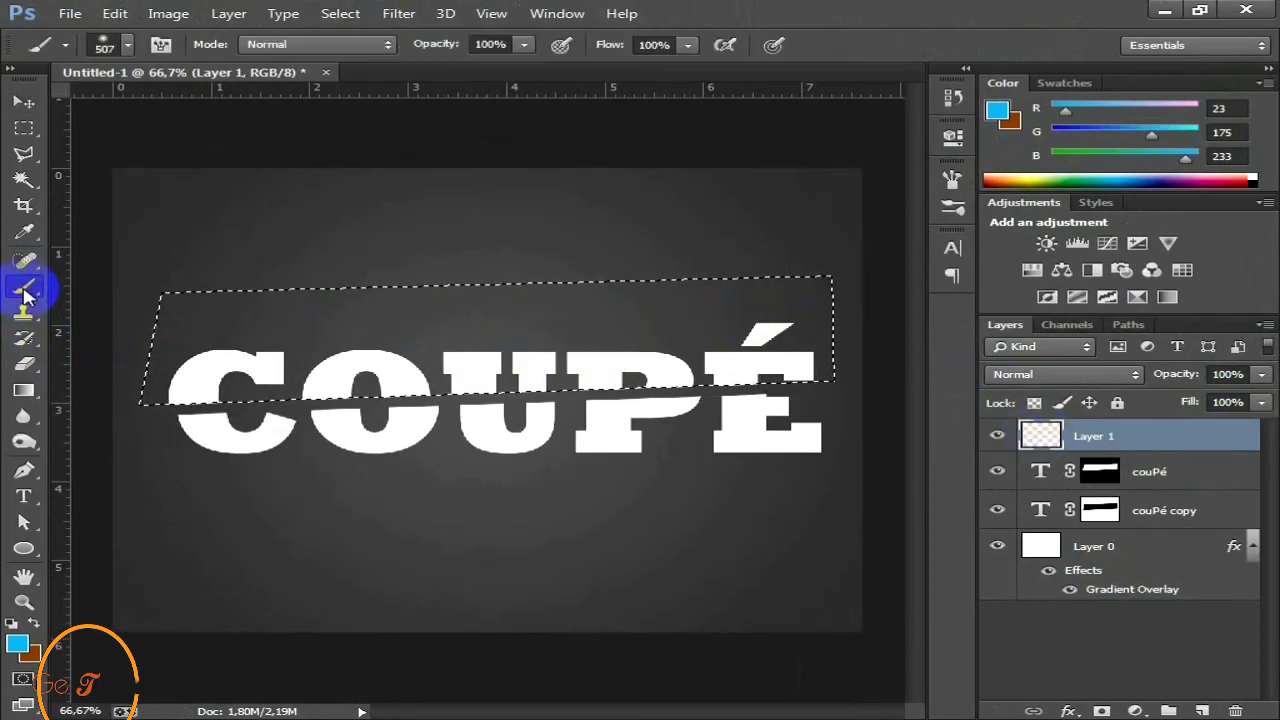
pyautogui.click(128, 46)
pyautogui.click(55, 199)
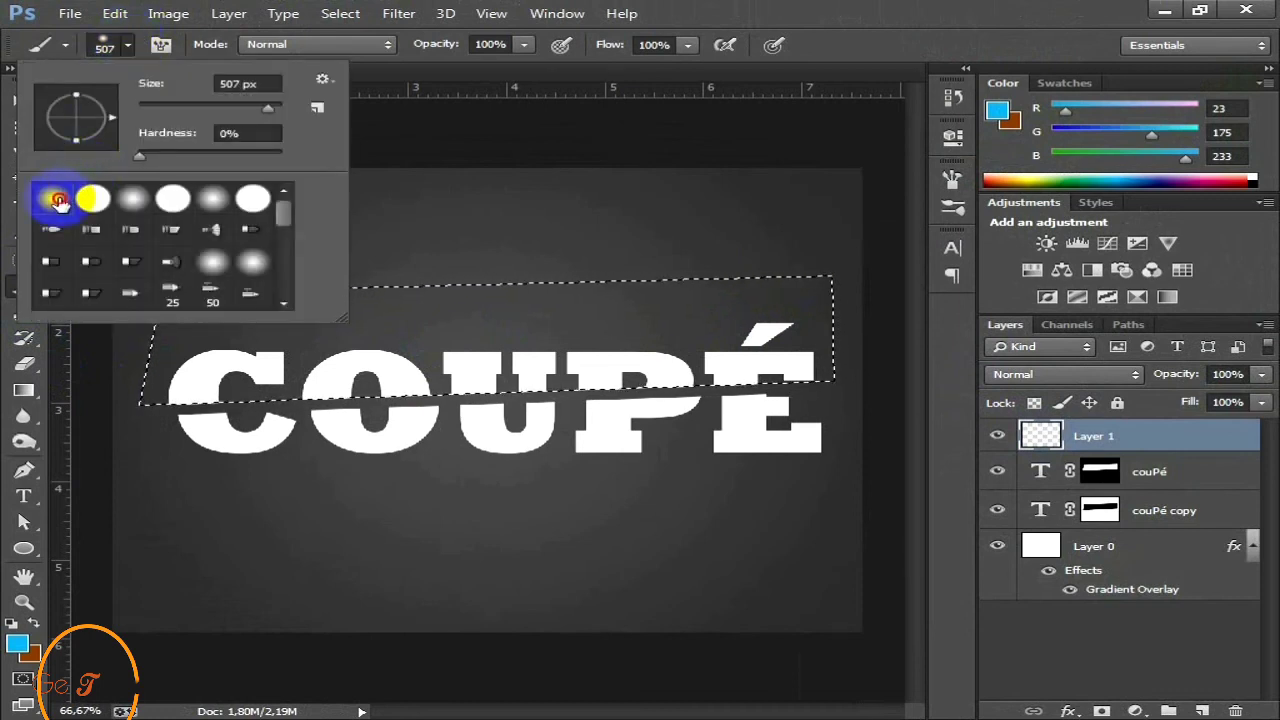
pyautogui.click(20, 646)
pyautogui.moveTo(609, 453); pyautogui.dragTo(543, 506)
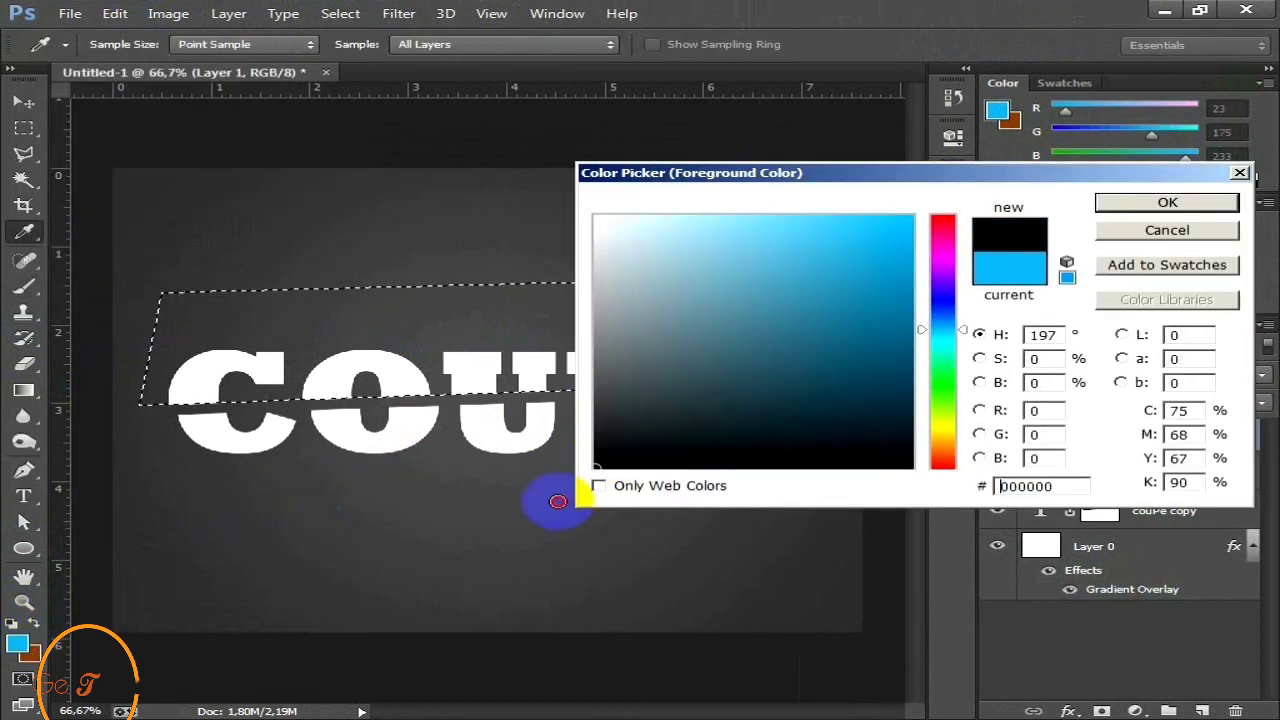
pyautogui.click(1130, 203)
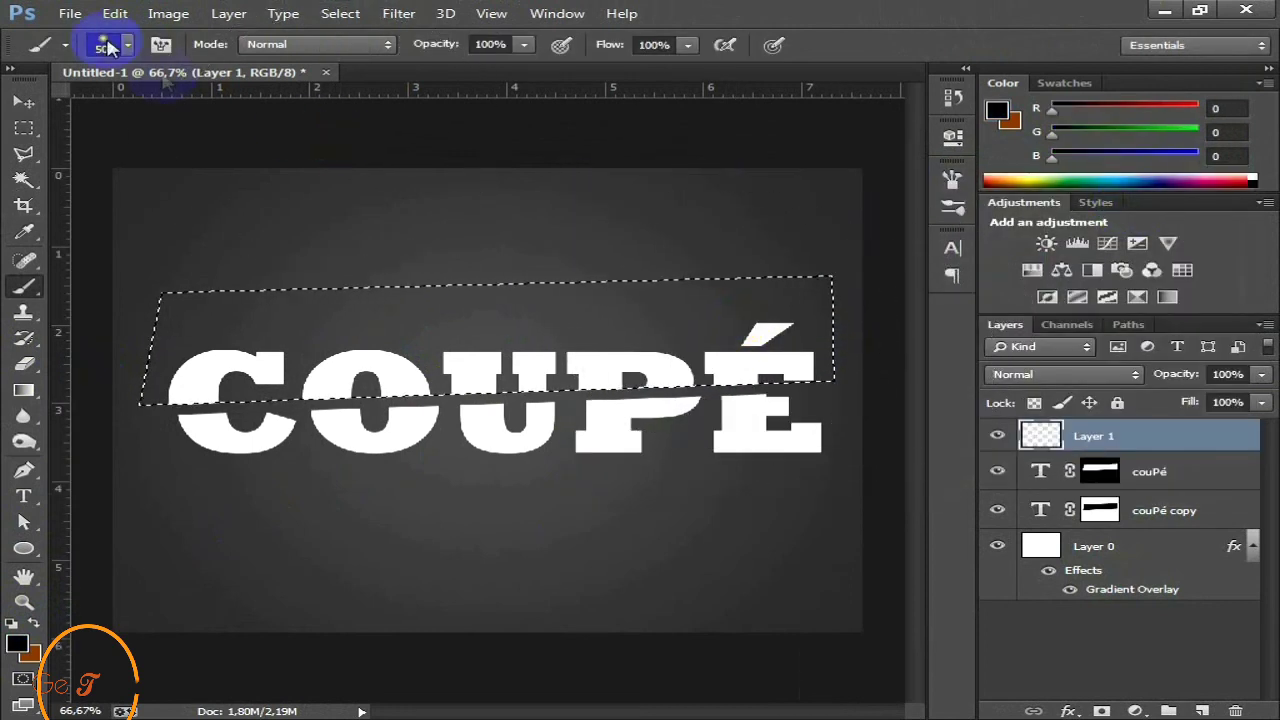
# Make the brush a soft 66 px round tip with 0% hardness at 43% opacity
pyautogui.click(110, 44)
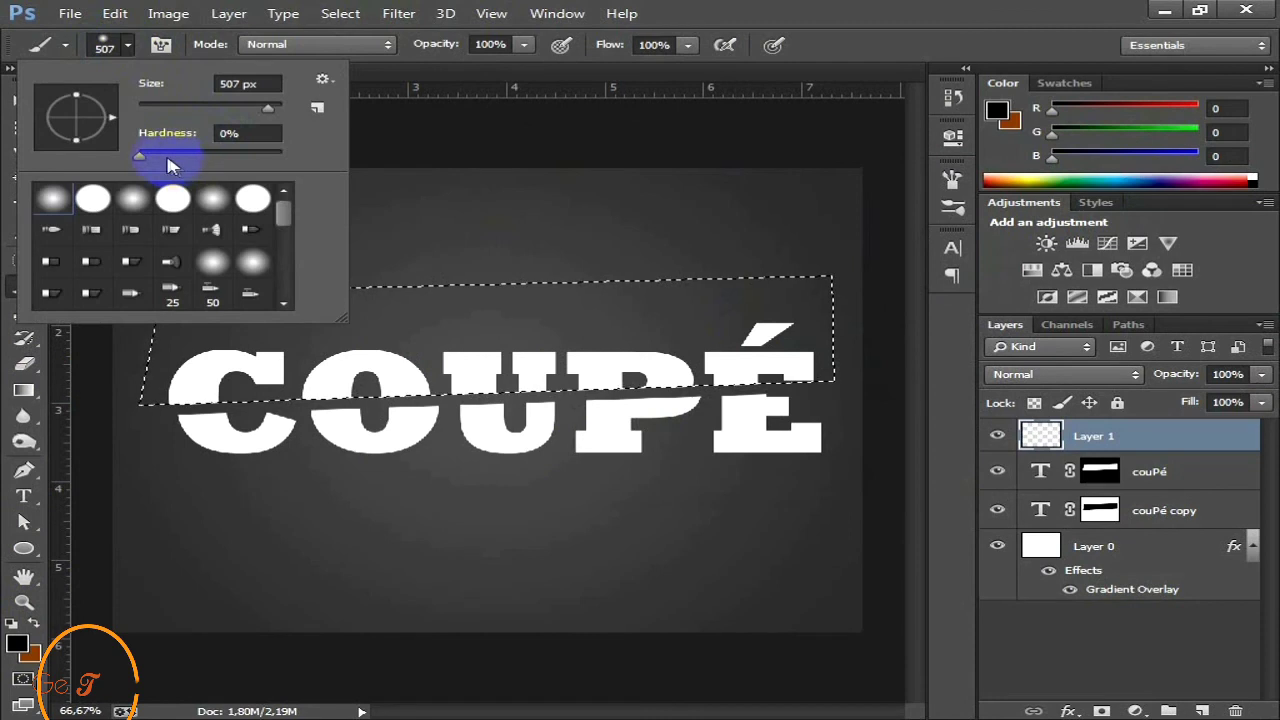
pyautogui.moveTo(267, 107); pyautogui.dragTo(208, 110)
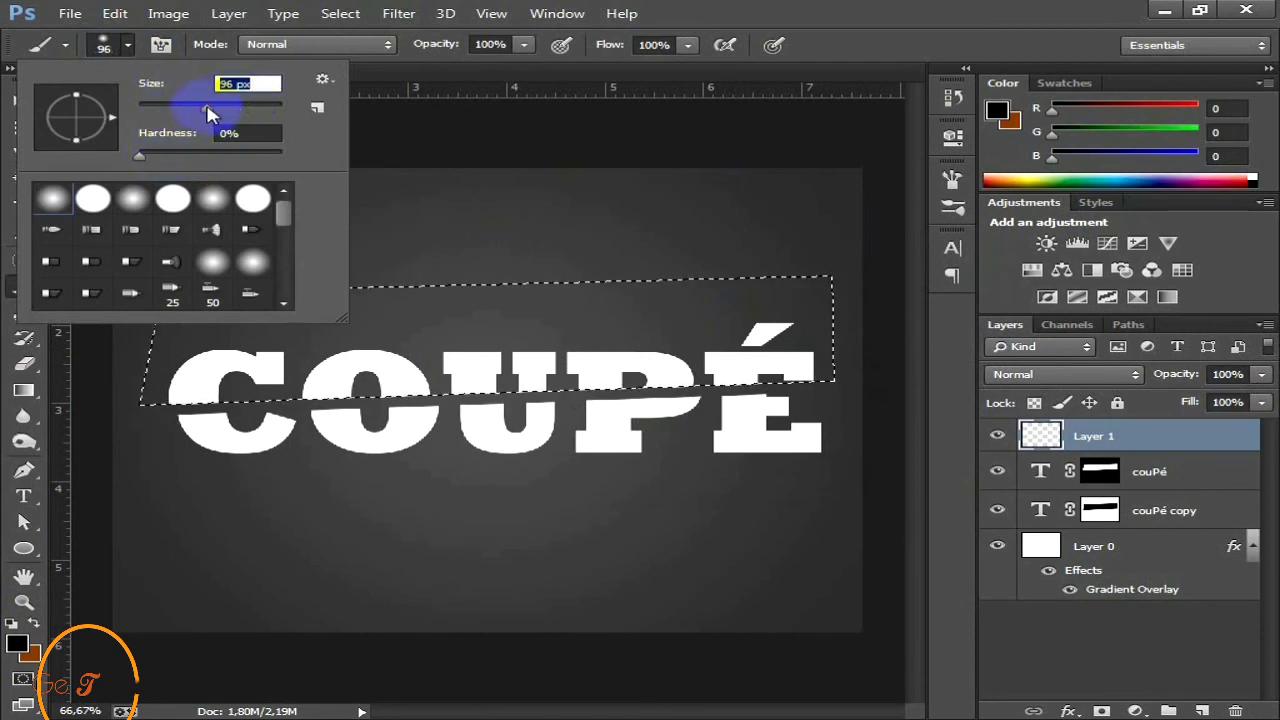
pyautogui.moveTo(196, 108); pyautogui.dragTo(190, 108)
pyautogui.moveTo(491, 349); pyautogui.dragTo(757, 357)
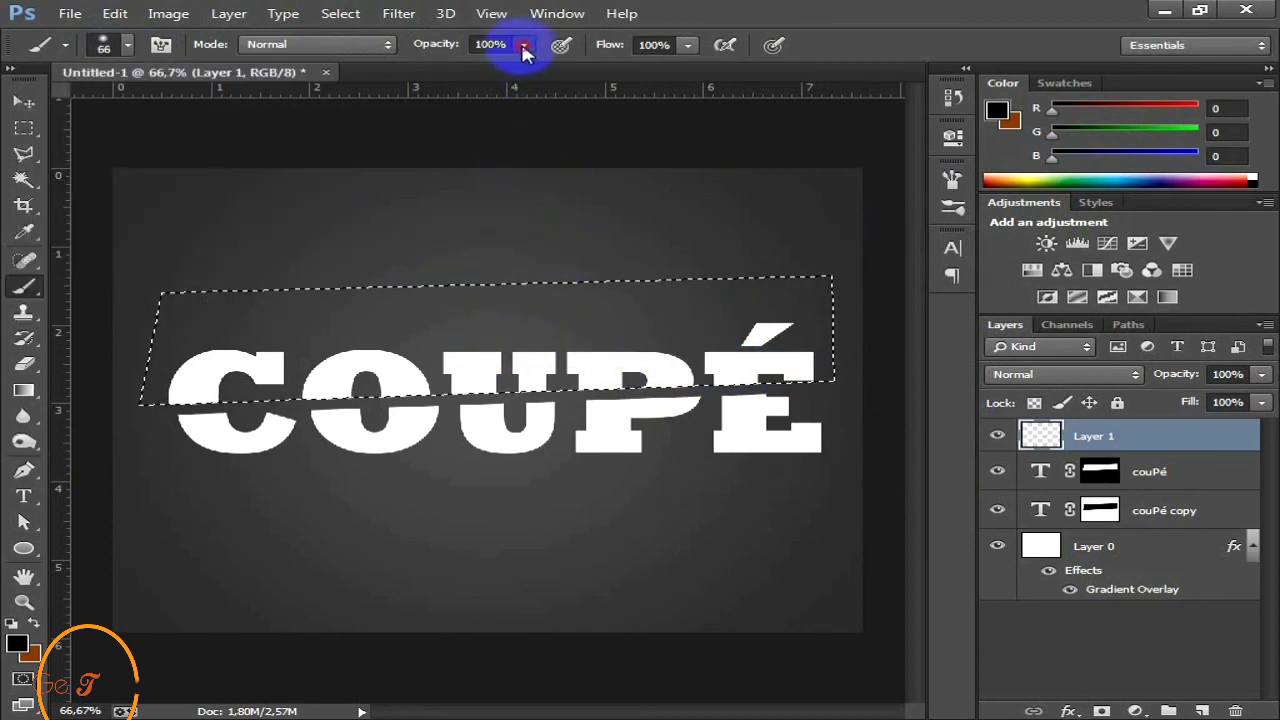
pyautogui.click(524, 50)
pyautogui.moveTo(523, 70); pyautogui.dragTo(458, 76)
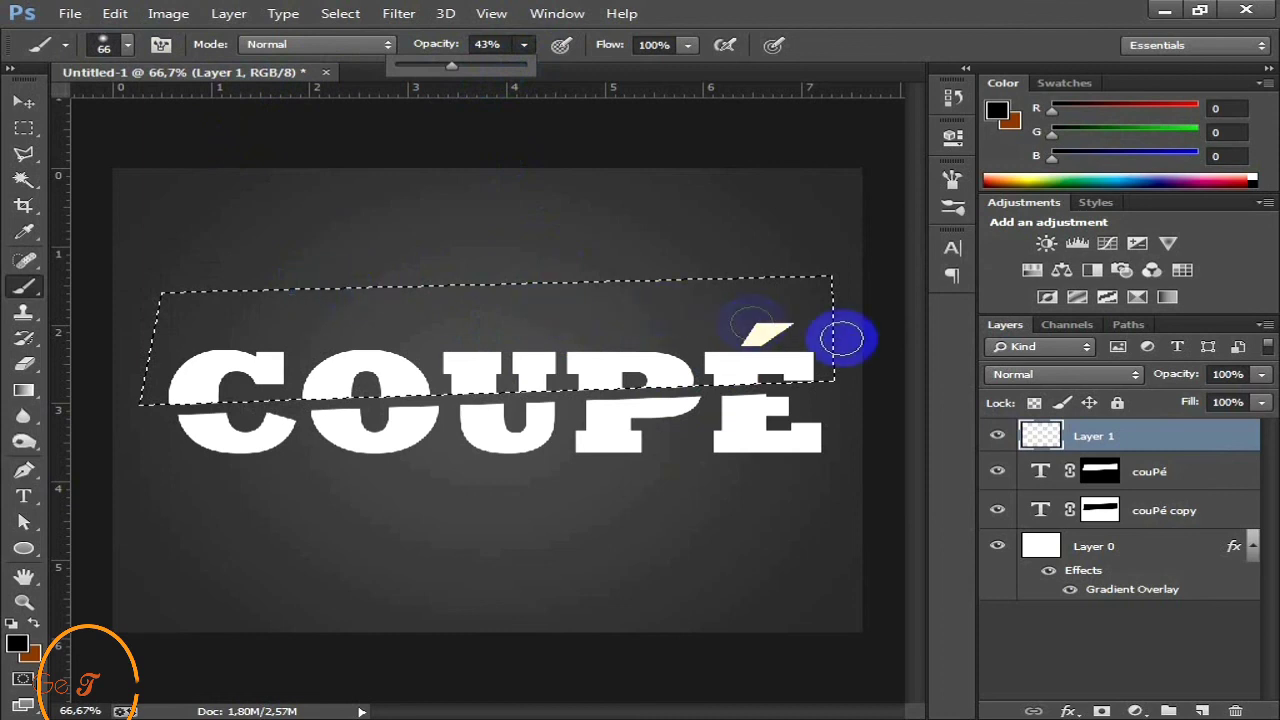
# Paint a soft black shadow along the diagonal cut's lower edge on Layer 1
pyautogui.moveTo(835, 367); pyautogui.dragTo(822, 372)
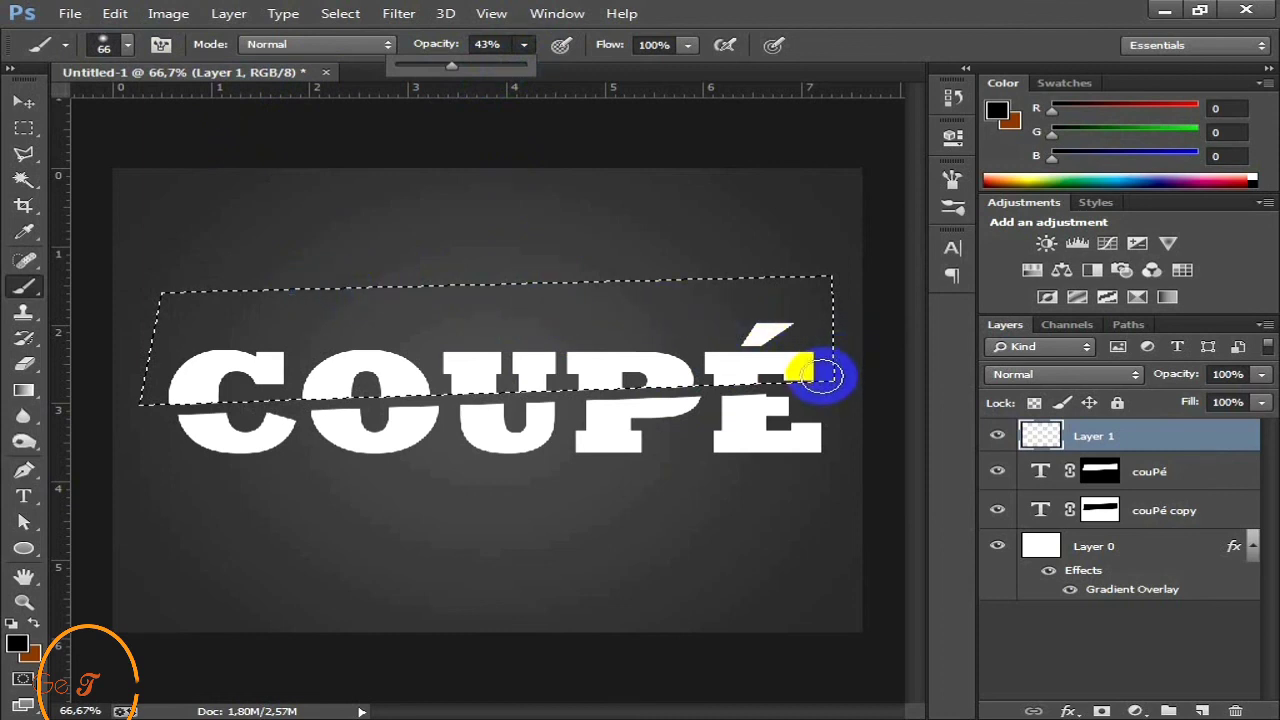
pyautogui.moveTo(822, 376)
pyautogui.mouseDown()
pyautogui.moveTo(460, 396)
pyautogui.moveTo(305, 385)
pyautogui.moveTo(150, 402)
pyautogui.moveTo(178, 360)
pyautogui.mouseUp()
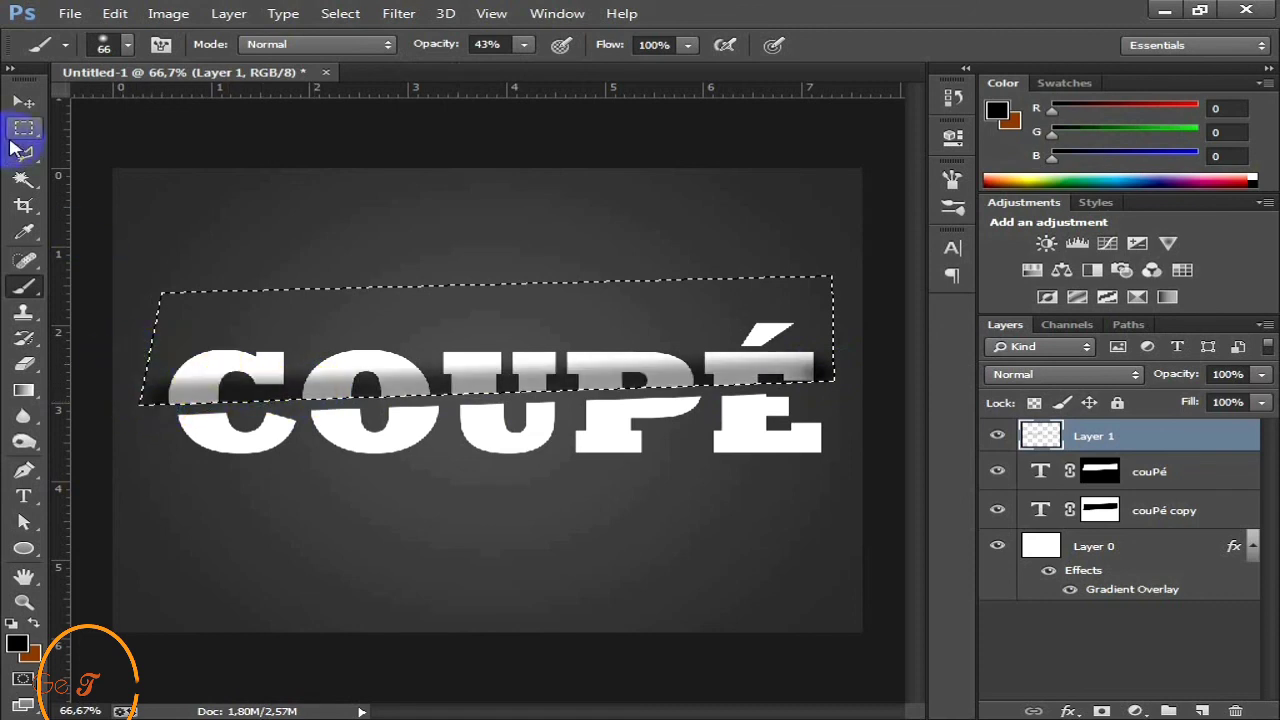
# Deselect the upper-slice selection using the Rectangular Marquee tool
pyautogui.click(24, 128)
pyautogui.click(218, 222)
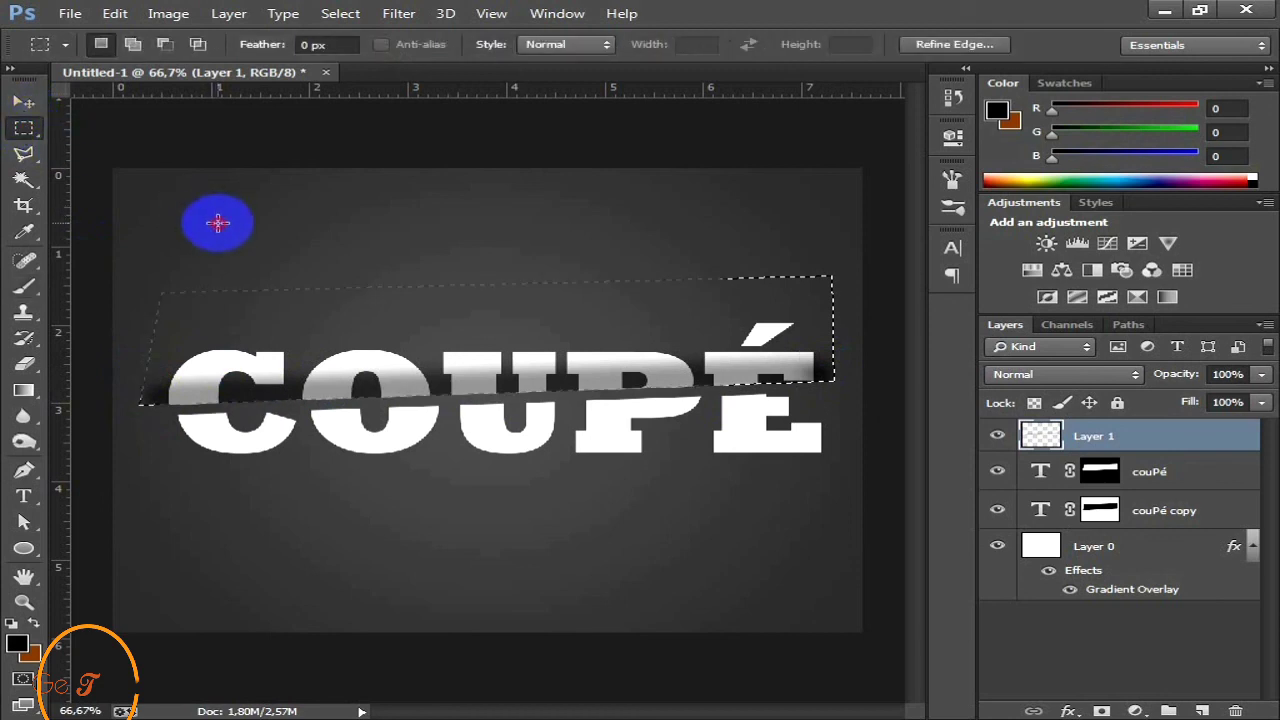